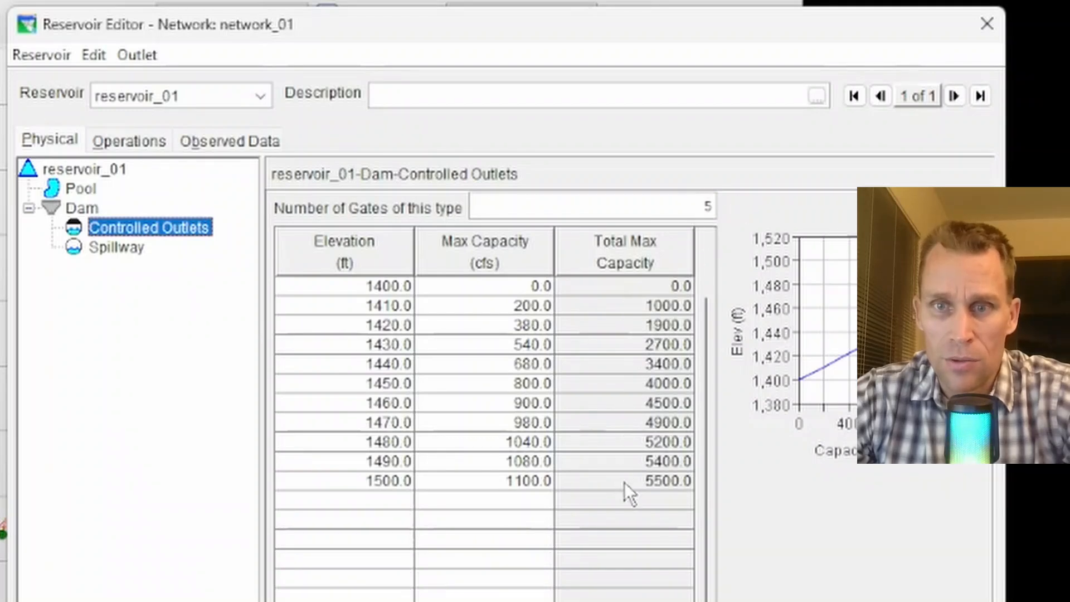
Examine the spillway's elevation-outflow data, the dam's composite release capacity table and its enlarged release capacity plot
click(112, 254)
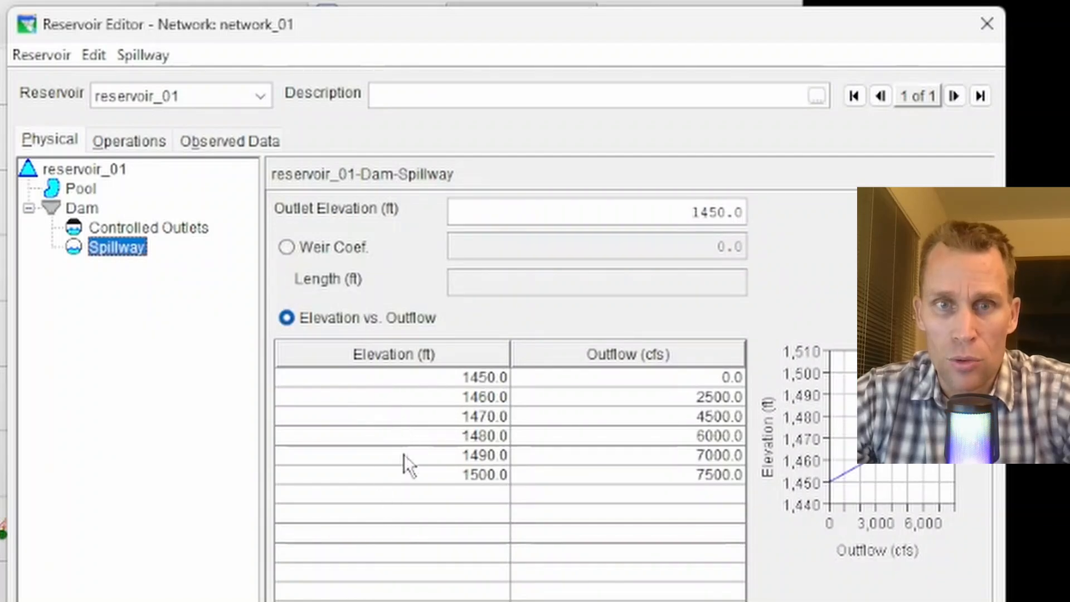
click(90, 207)
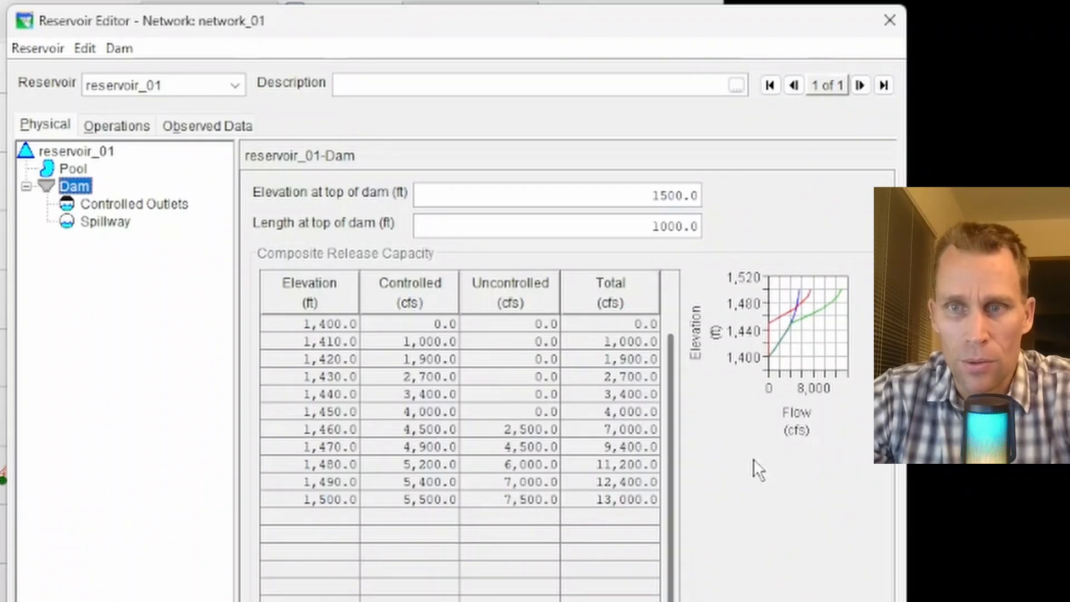
double_click(811, 345)
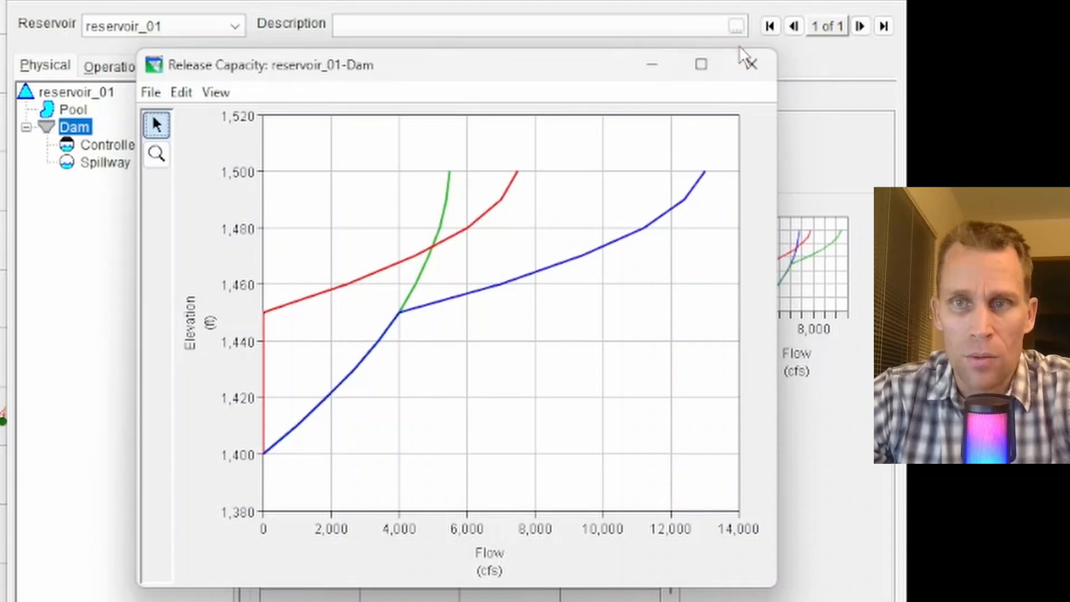
click(754, 63)
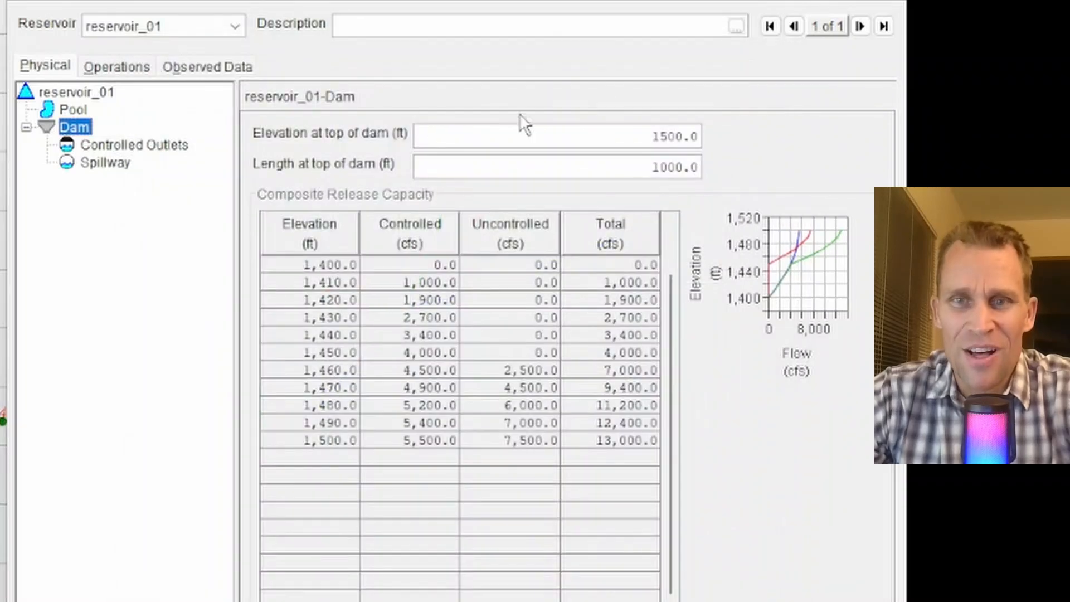
Examine the top elevations of each storage zone in operation_set_1, from Zone A down to Inactive
click(125, 67)
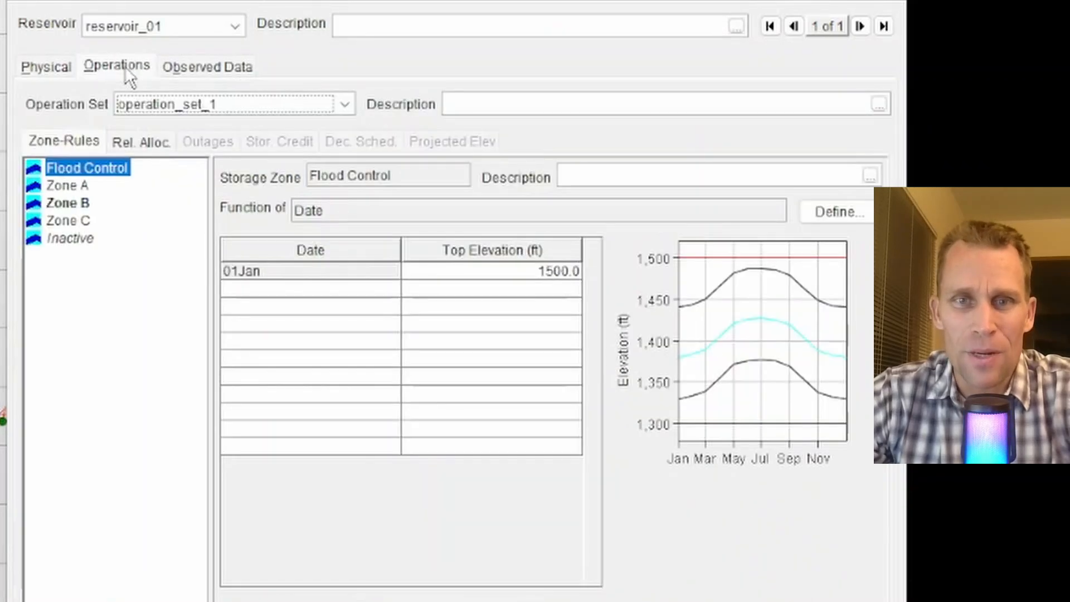
click(84, 185)
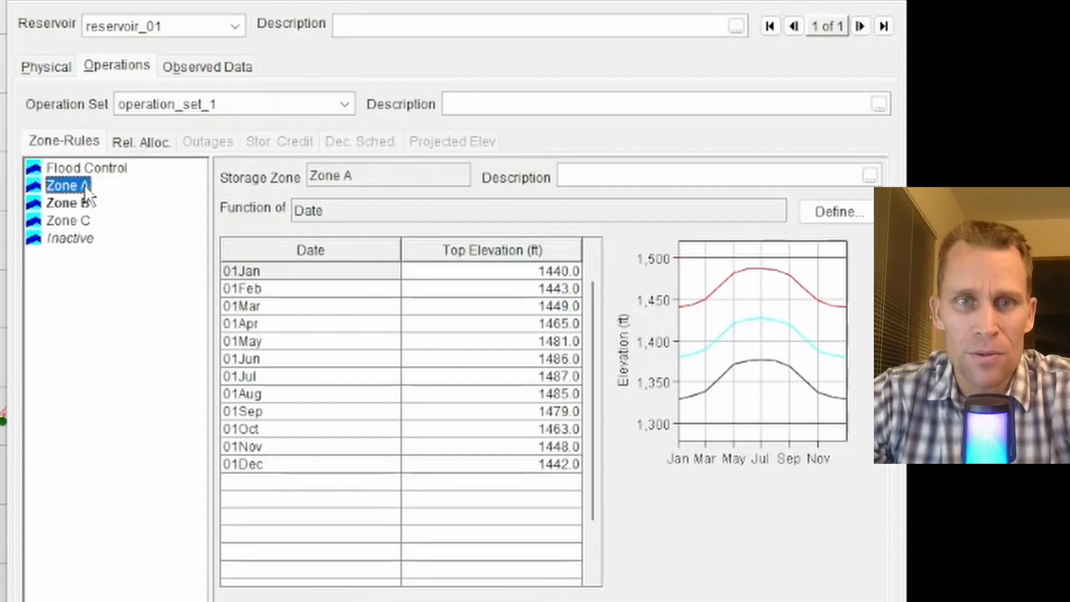
click(79, 201)
click(84, 223)
click(82, 240)
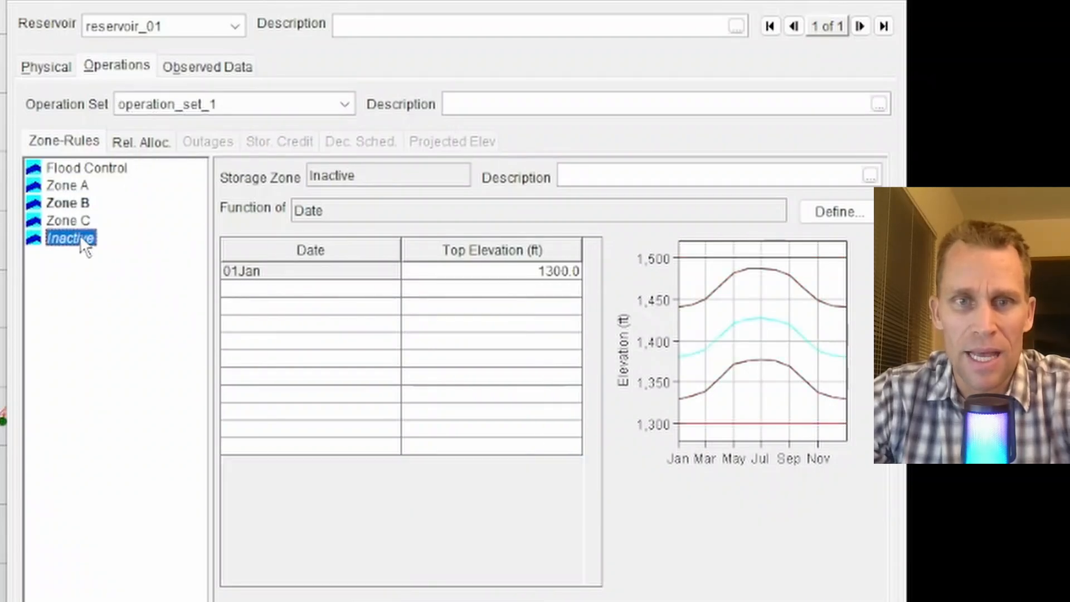
Add an Induced Surcharge rule named "Induced Surchage" to Zone B, operating the release from reservoir_01
click(78, 203)
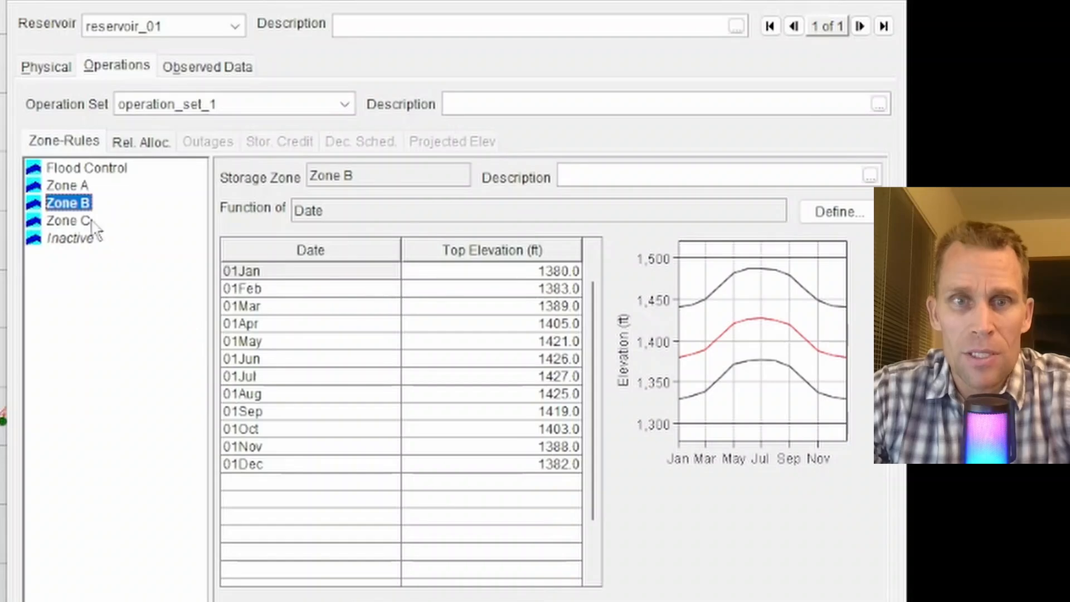
right_click(72, 203)
click(127, 220)
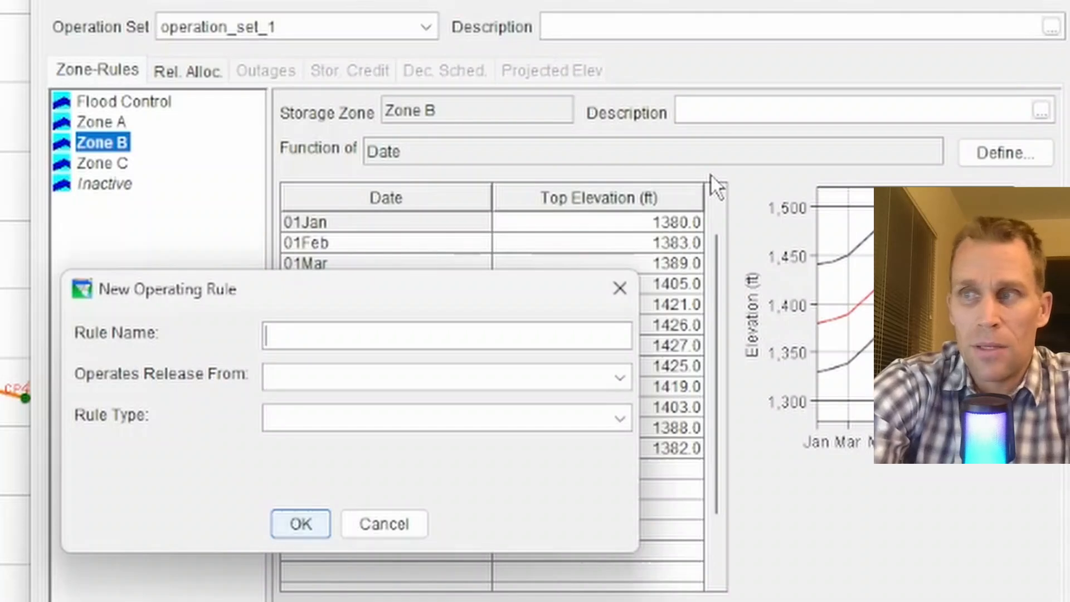
text(Induced Surchage)
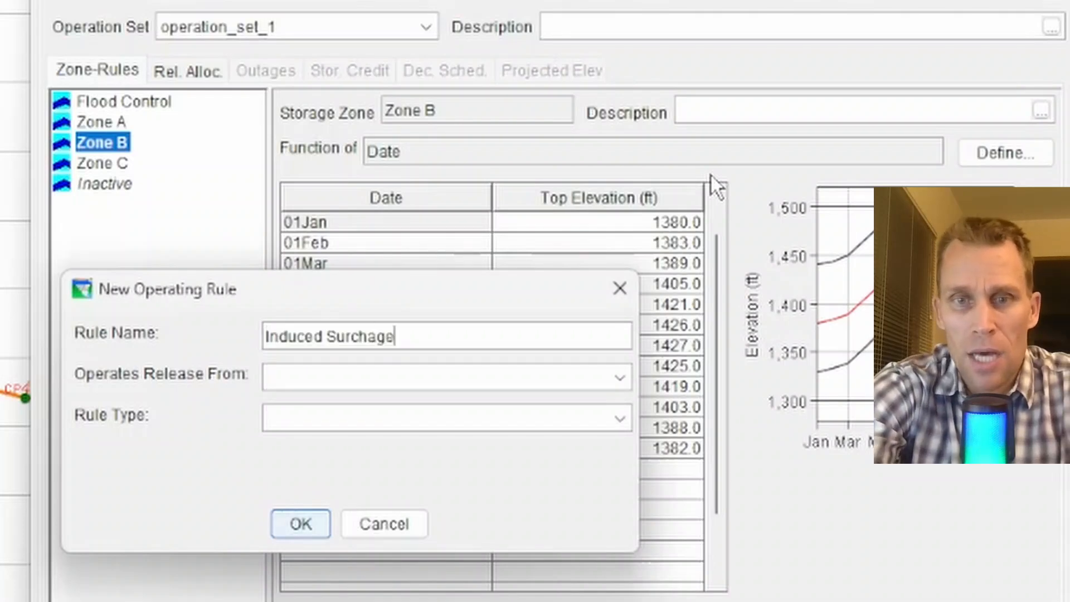
click(450, 373)
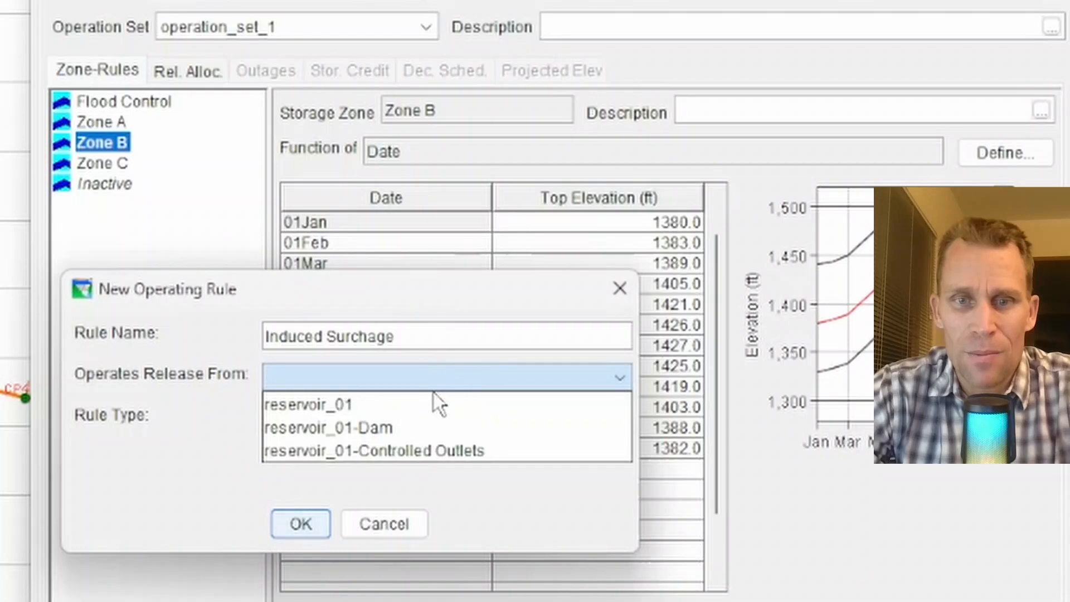
click(421, 400)
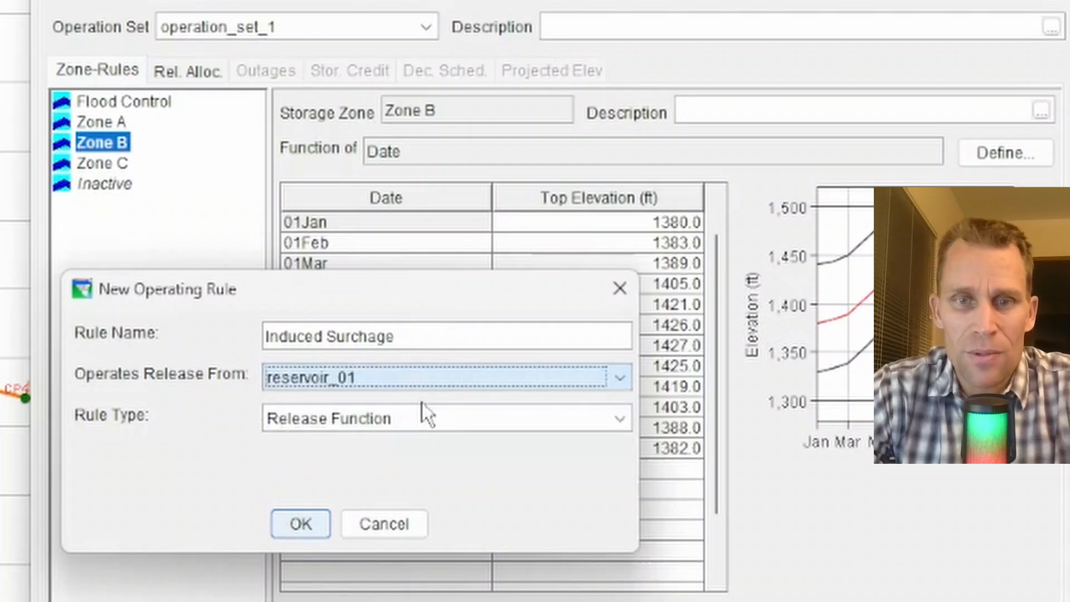
click(423, 416)
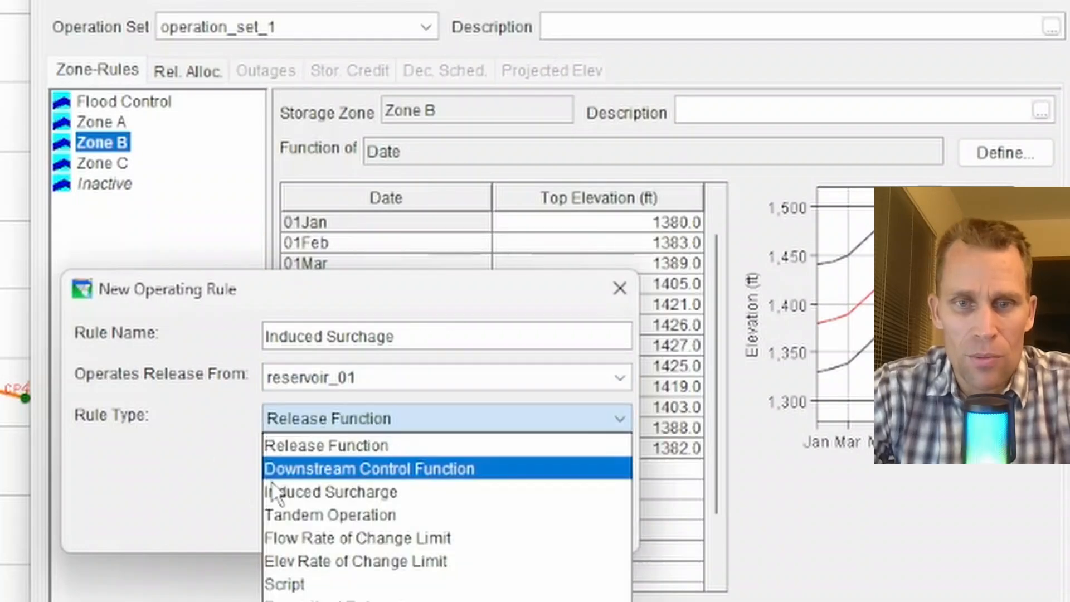
click(406, 491)
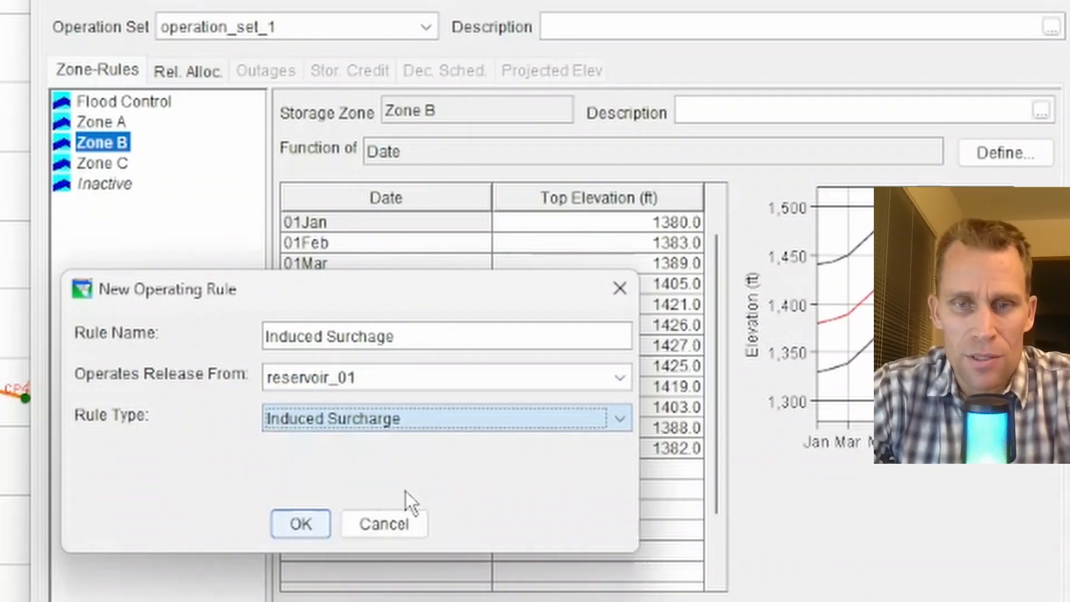
click(301, 524)
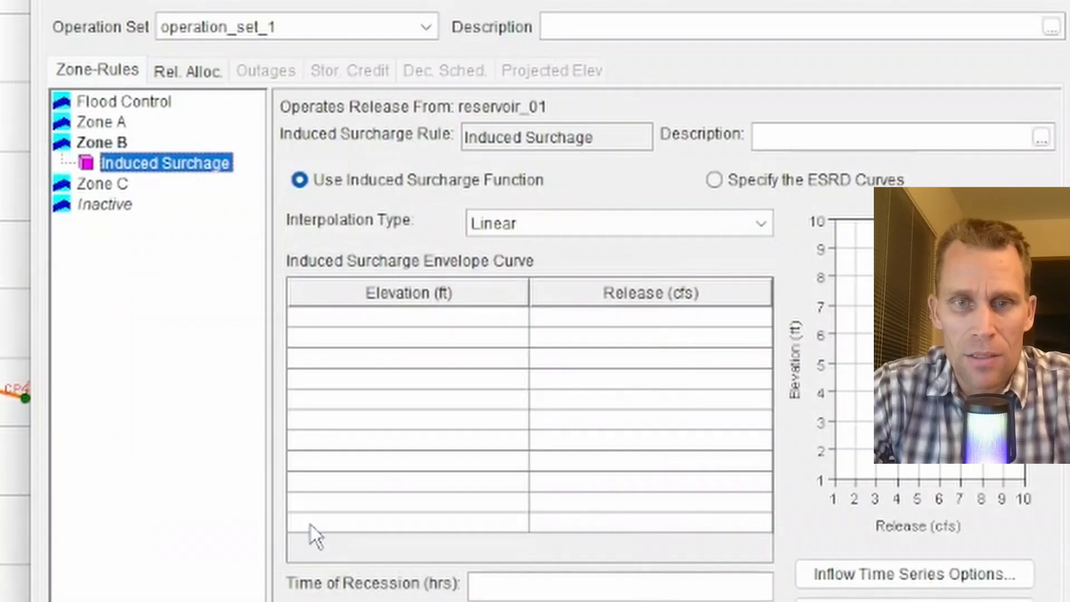
Add a Release Function rule named "Max Limit" to Zone B, operating the release from reservoir_01
right_click(119, 144)
click(161, 167)
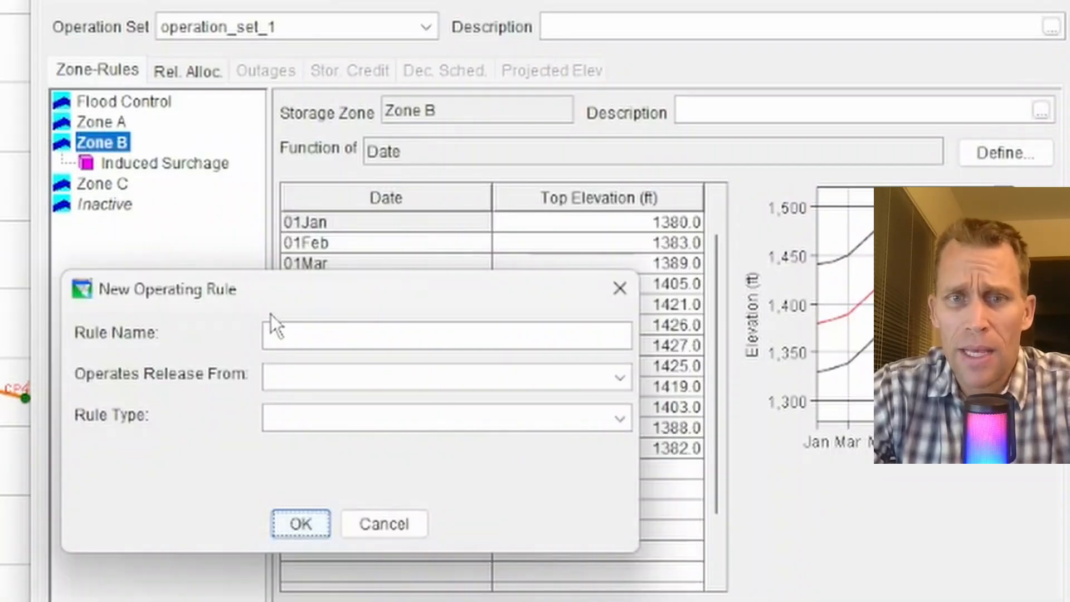
drag(349, 296, 362, 339)
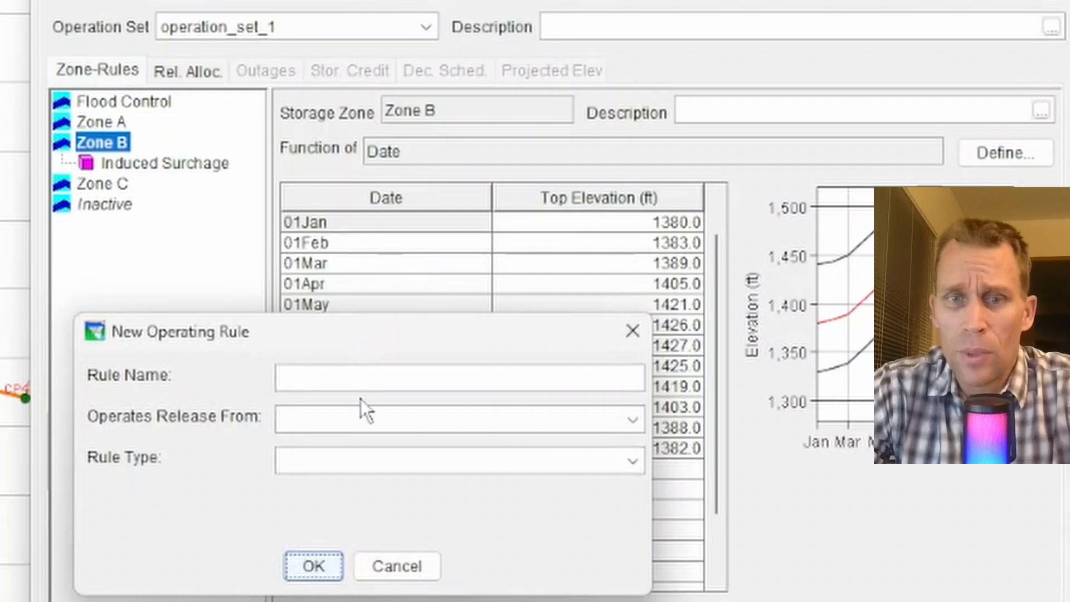
click(362, 378)
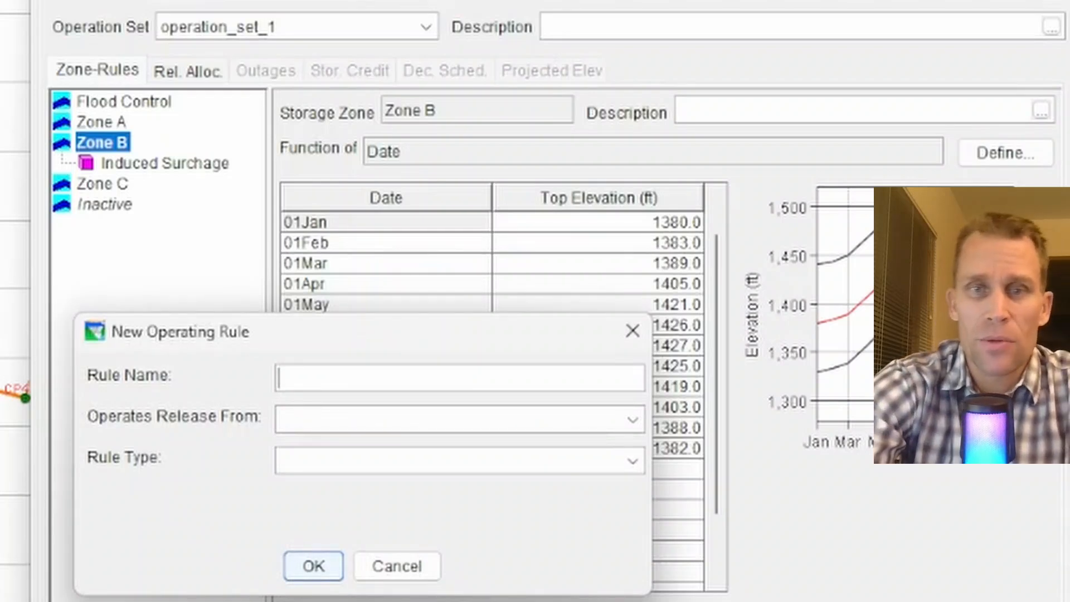
text(Max )
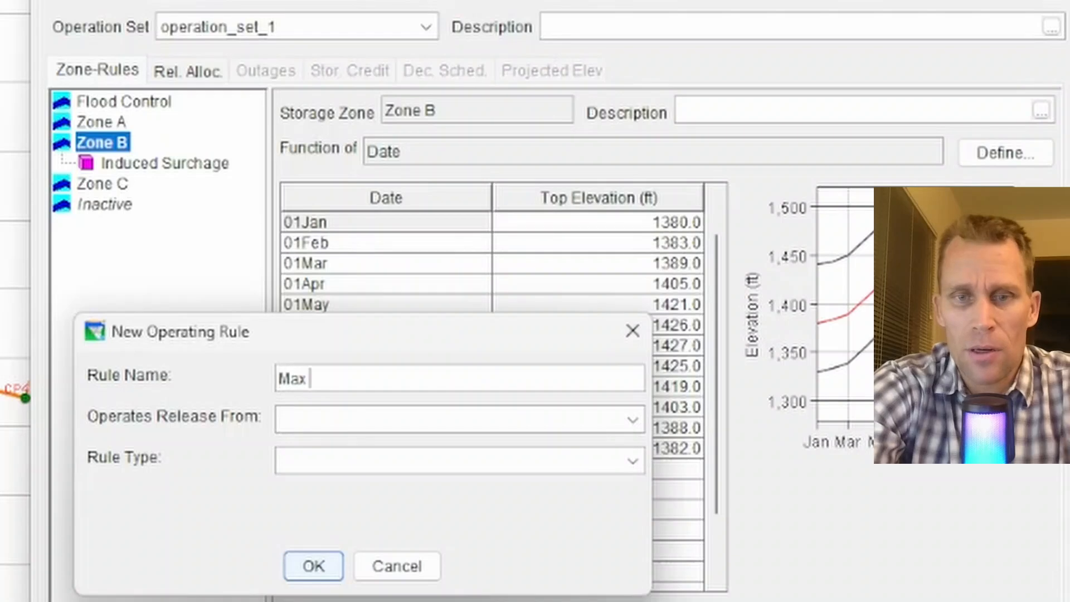
text(Limit)
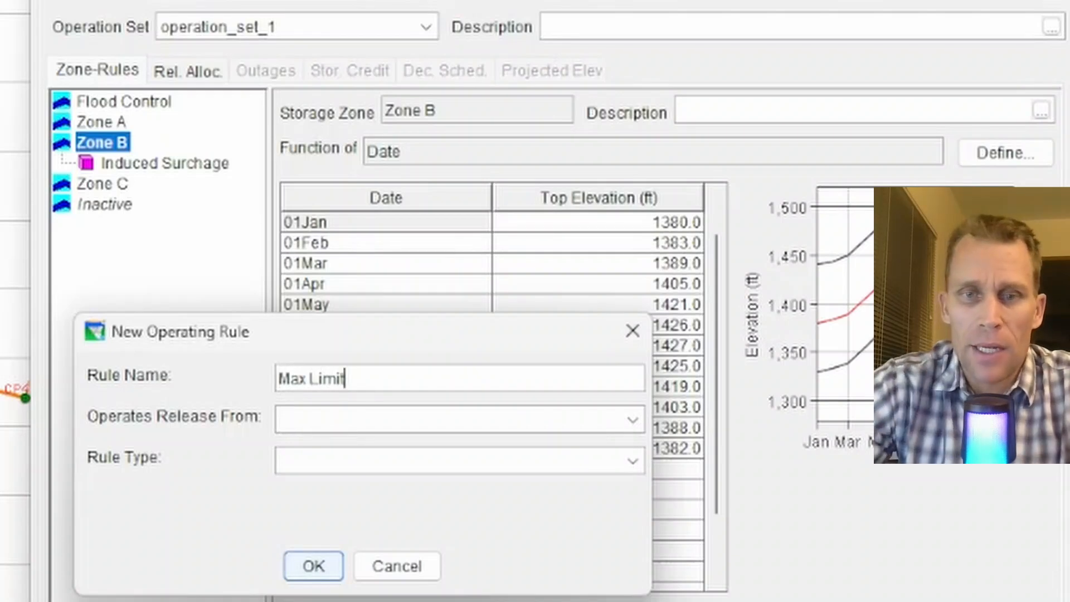
click(460, 423)
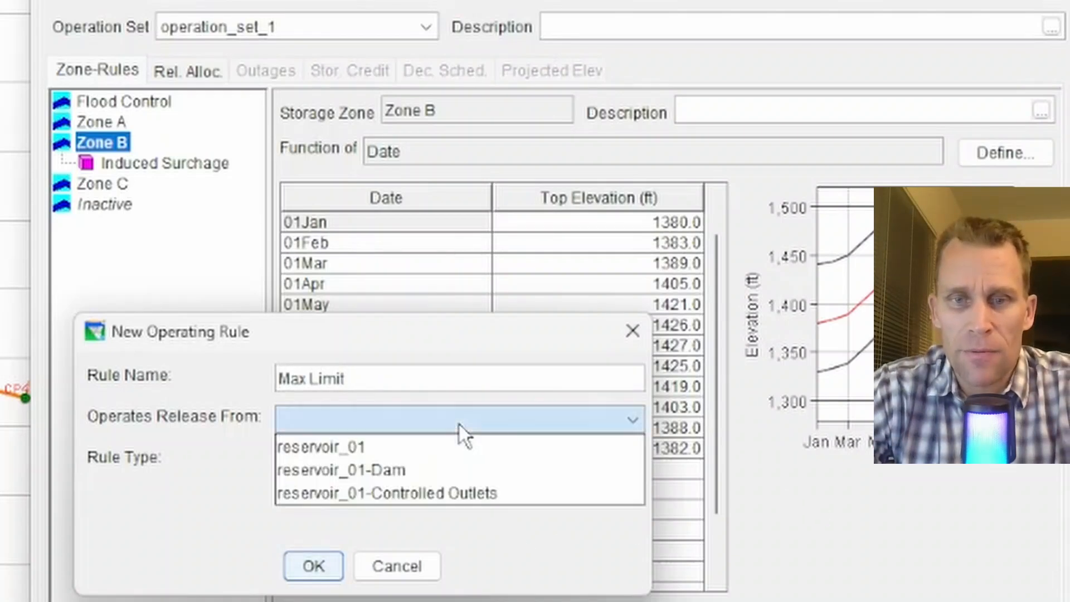
click(447, 446)
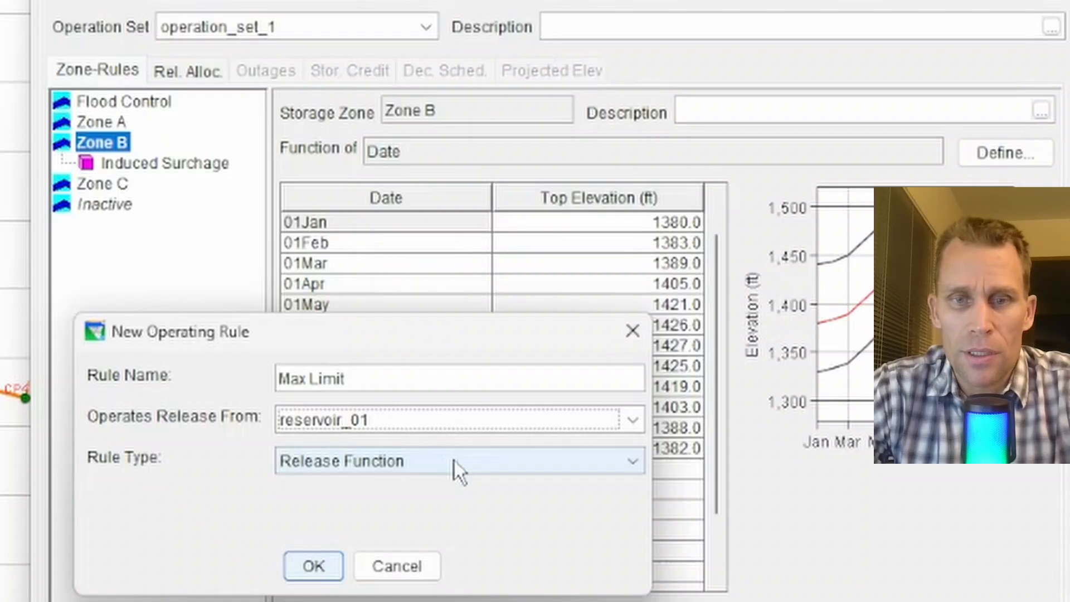
click(457, 460)
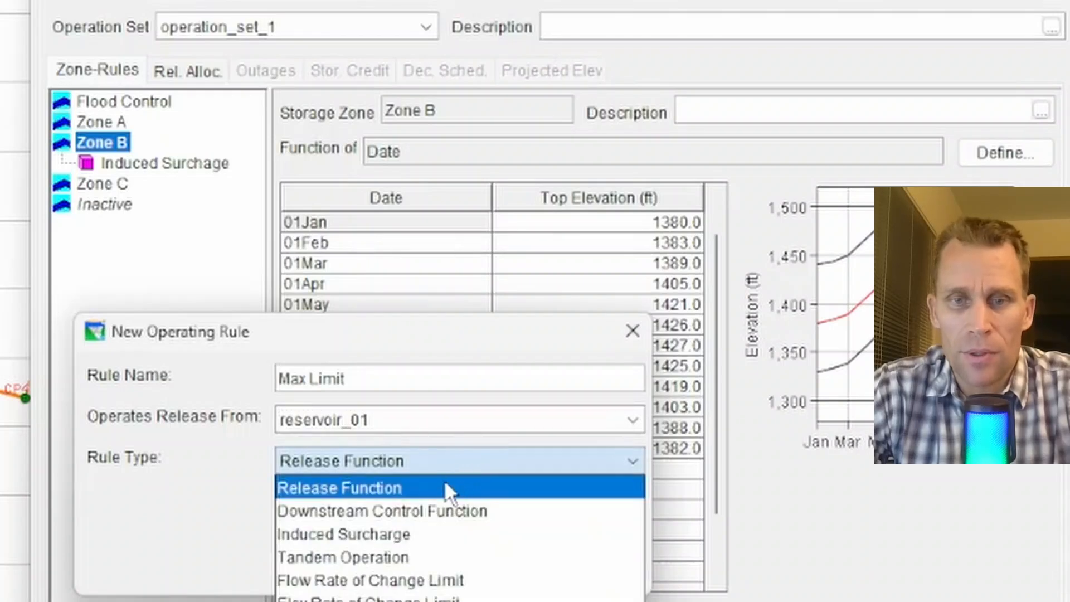
click(393, 490)
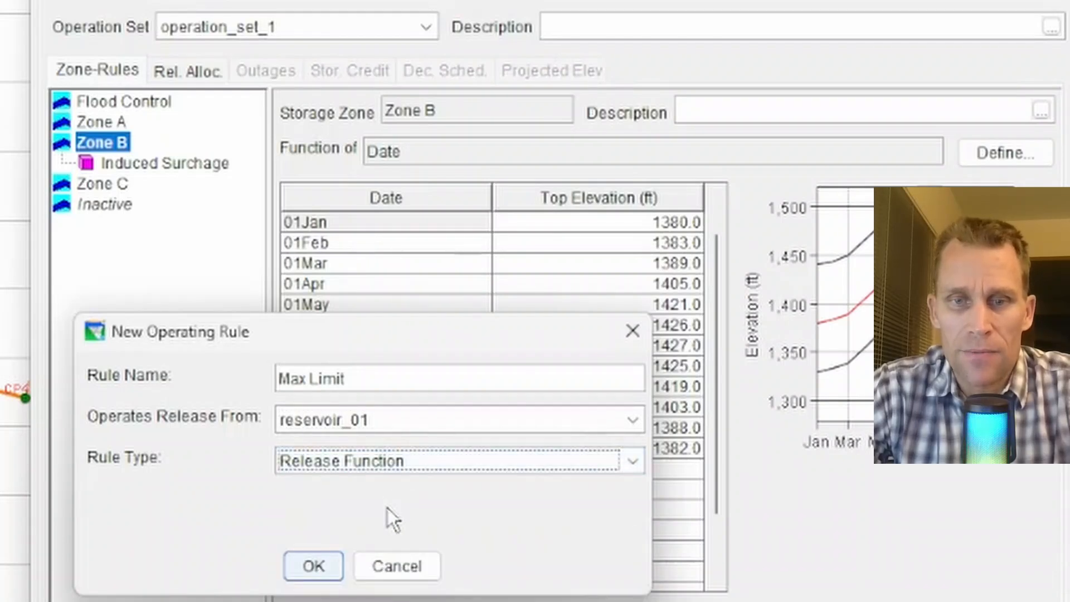
click(326, 565)
Set the limit type of Zone B's Max Limit rule to Maximum
click(164, 167)
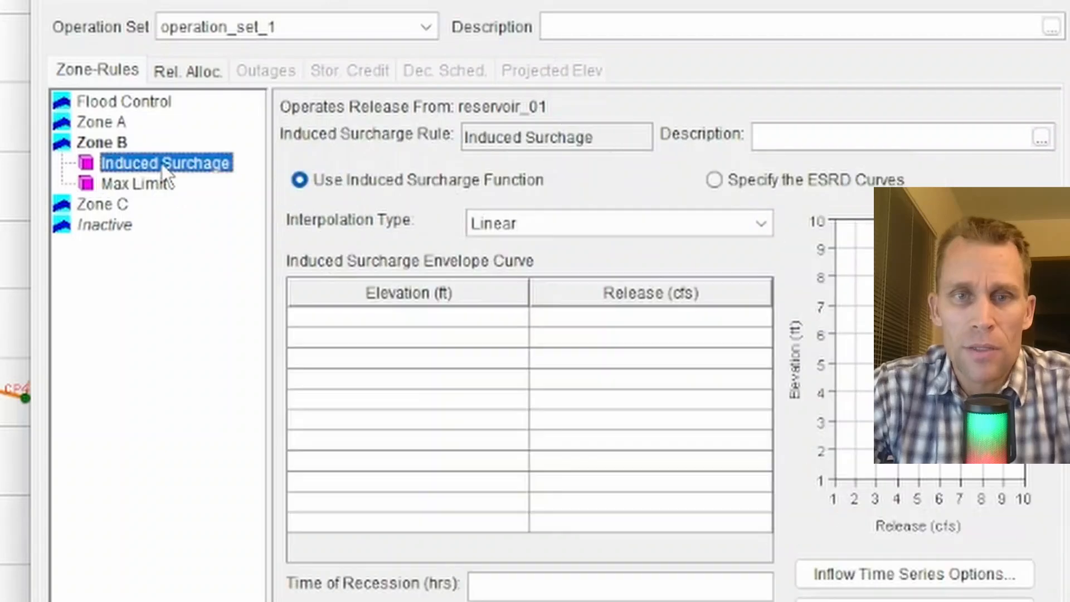
click(156, 181)
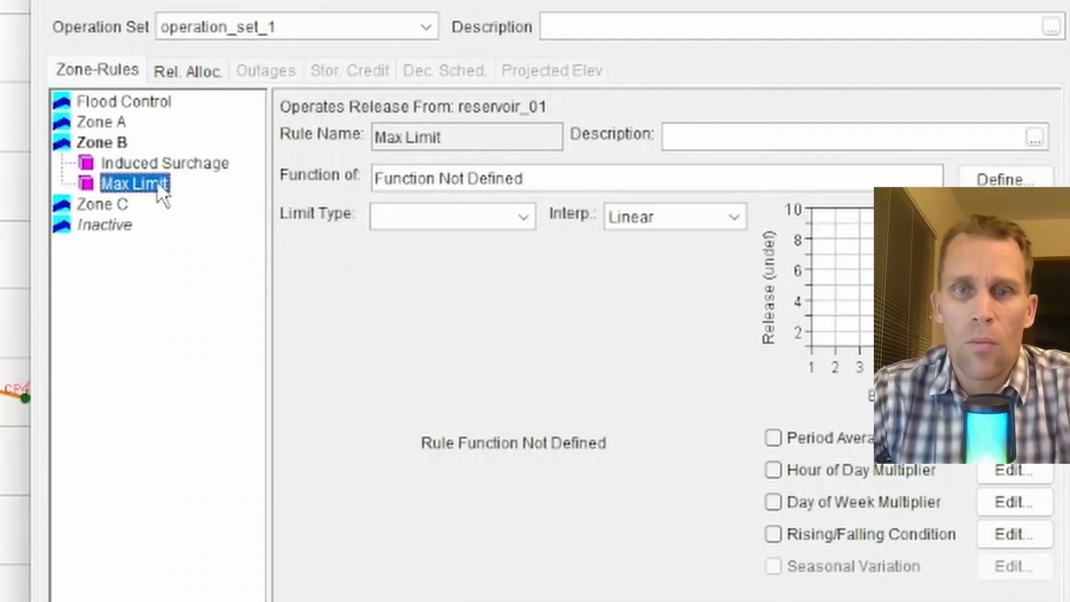
click(402, 219)
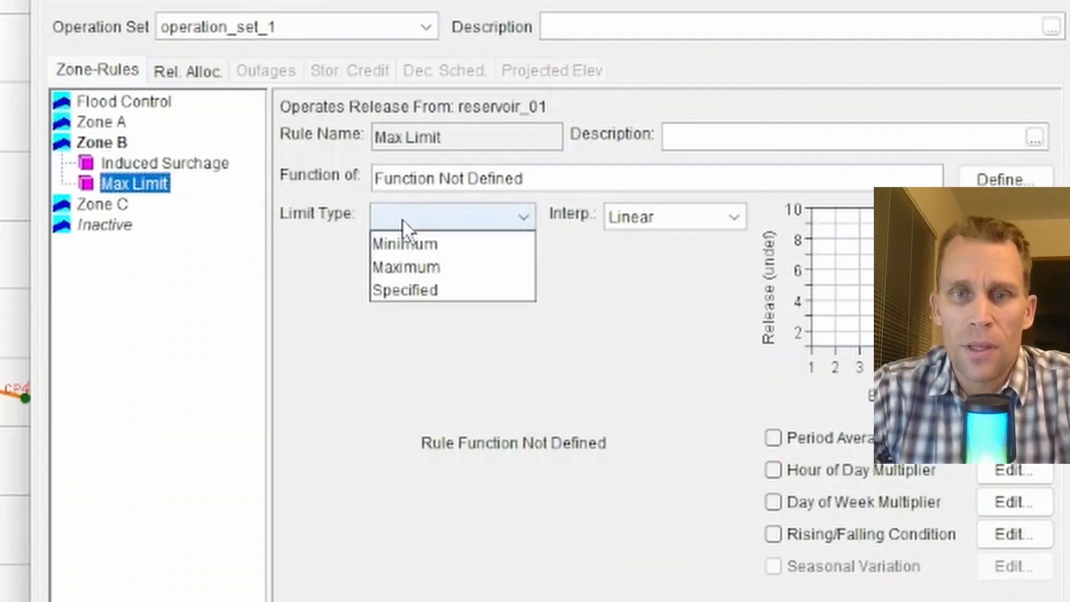
click(439, 265)
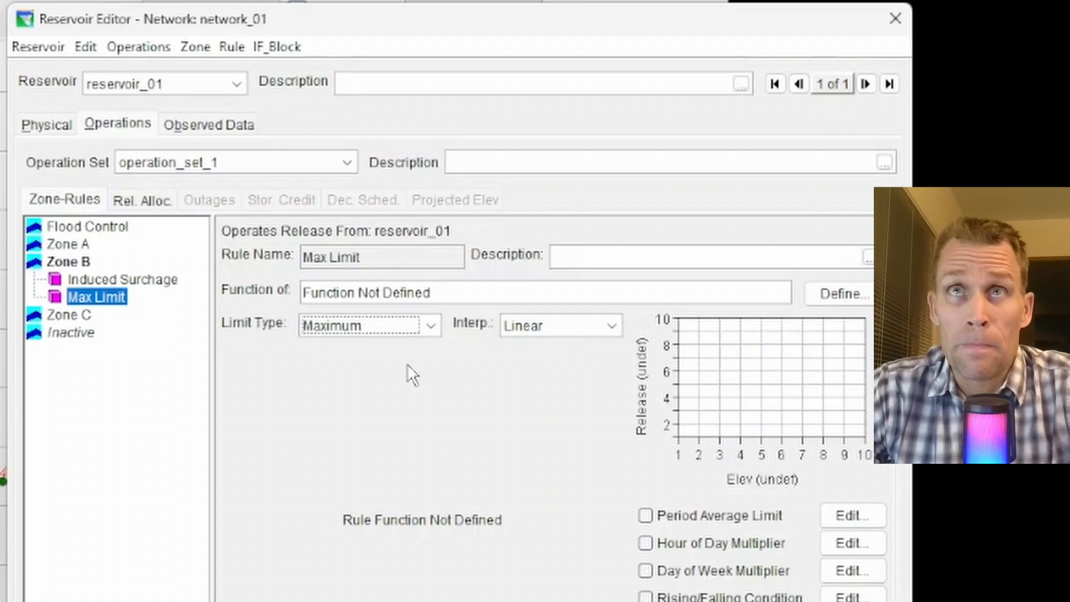
Define the Max Limit rule's release as a function of the model variable reservoir_01-Pool Elevation, filtering the time series by Elevation
click(851, 296)
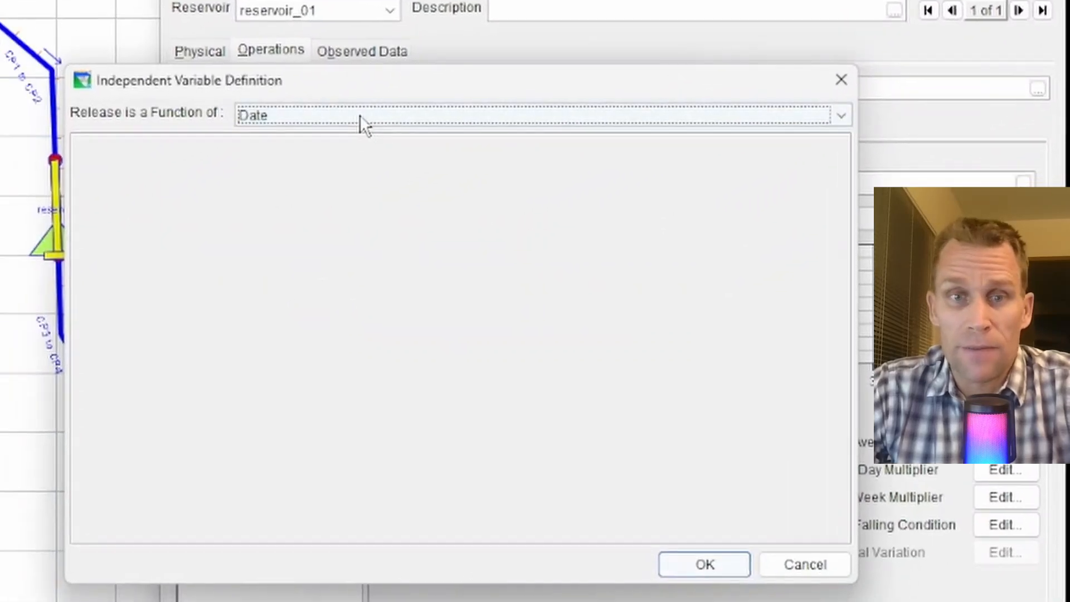
click(213, 195)
click(350, 135)
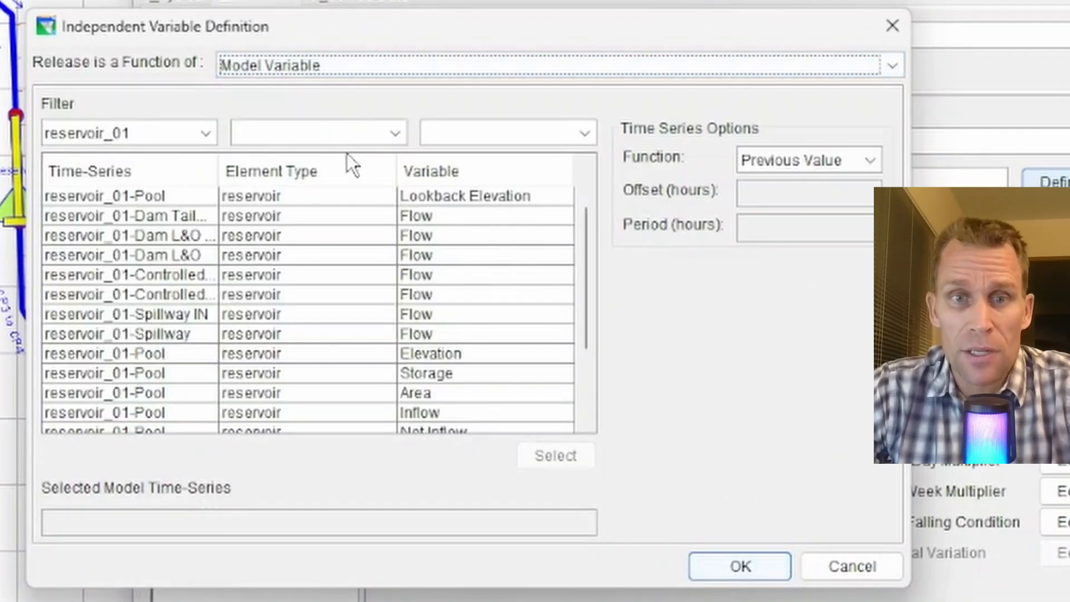
click(585, 133)
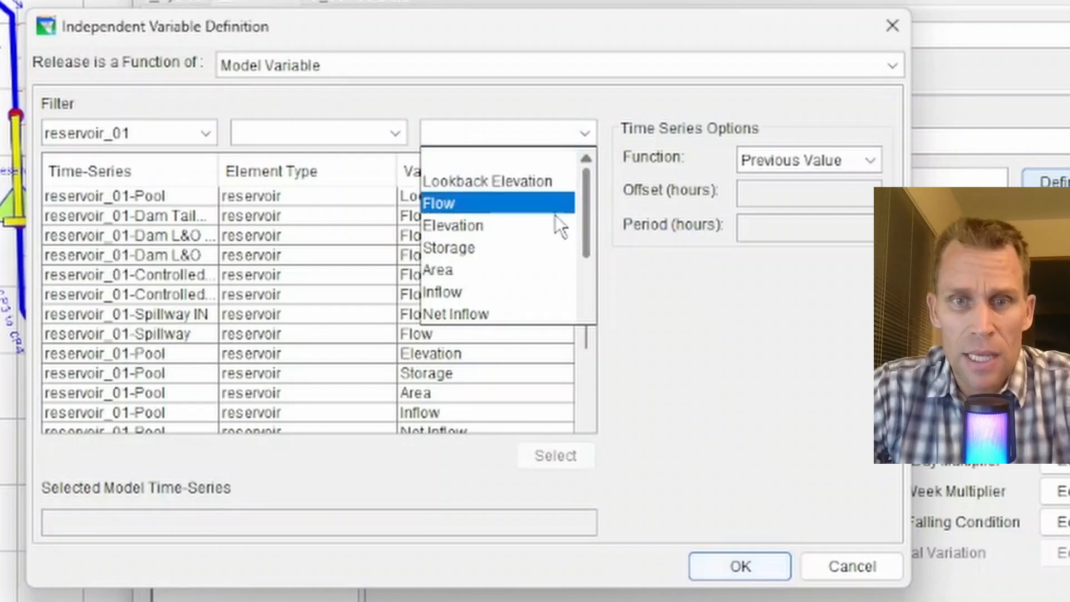
click(520, 228)
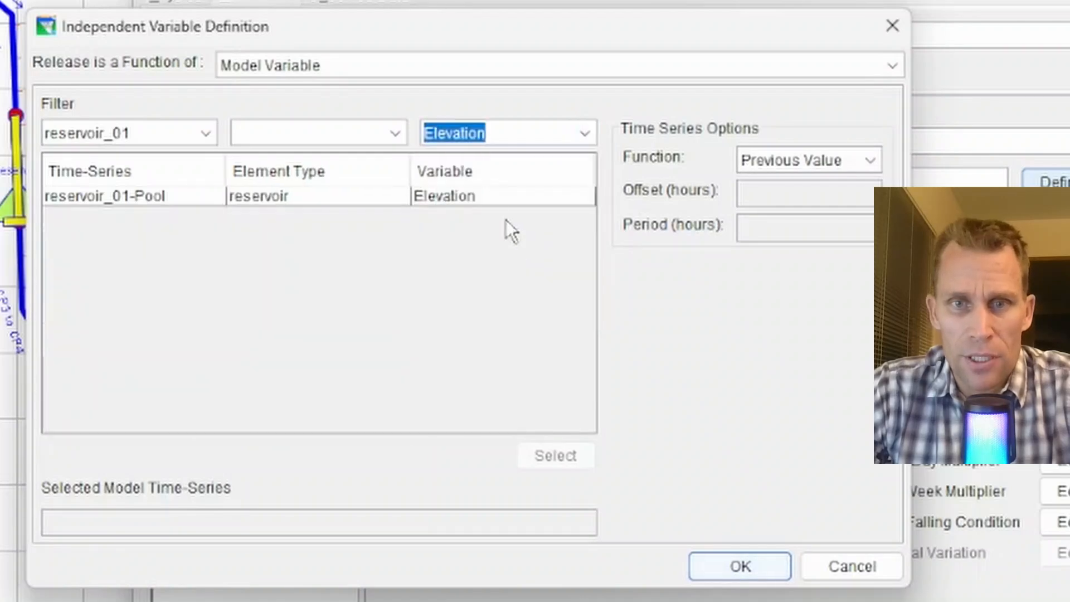
click(479, 197)
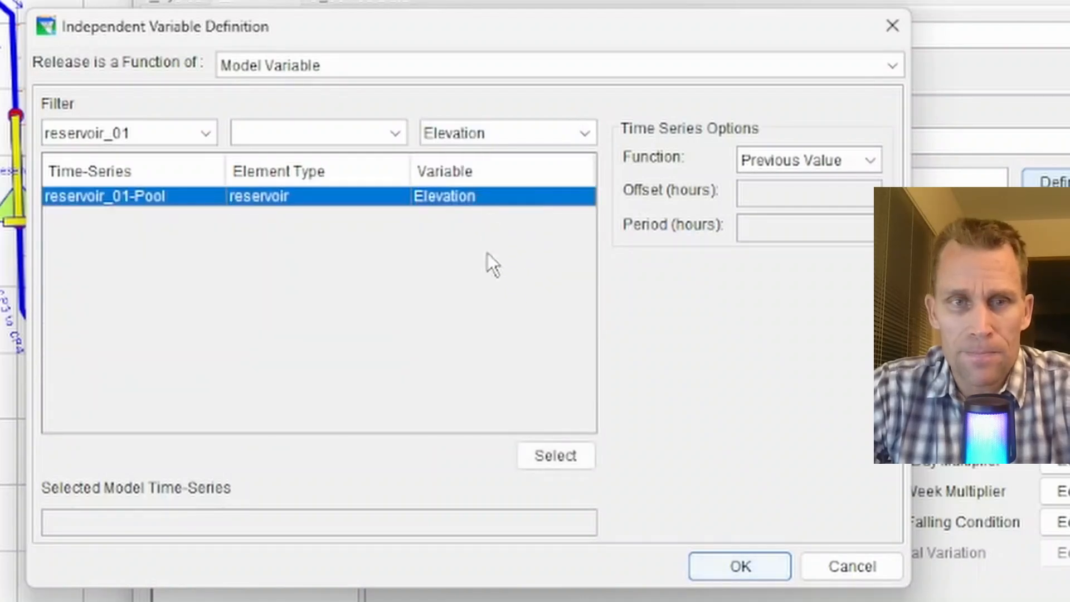
click(563, 455)
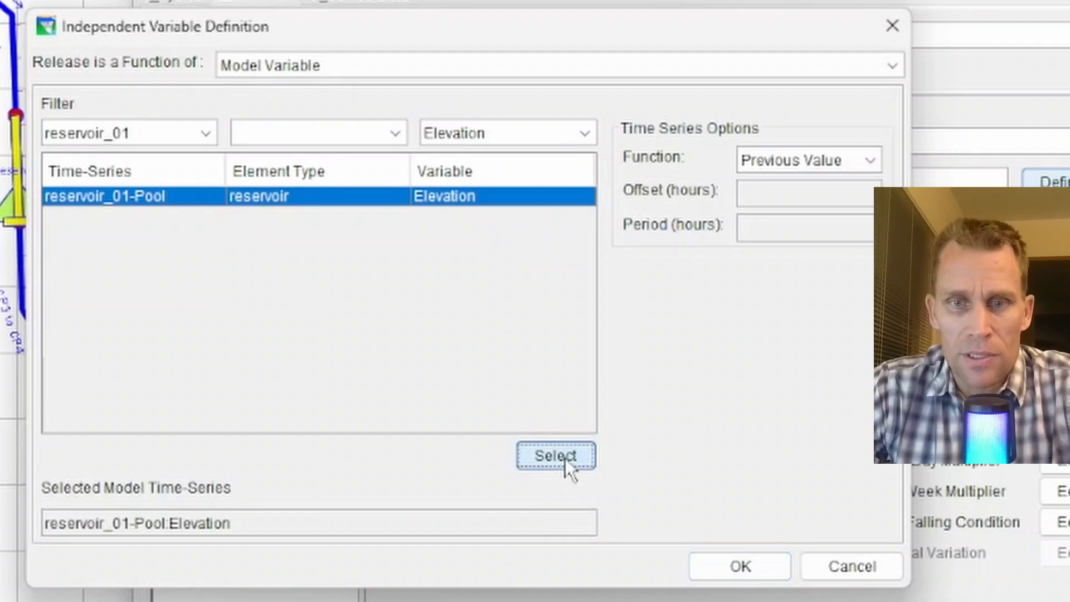
click(722, 568)
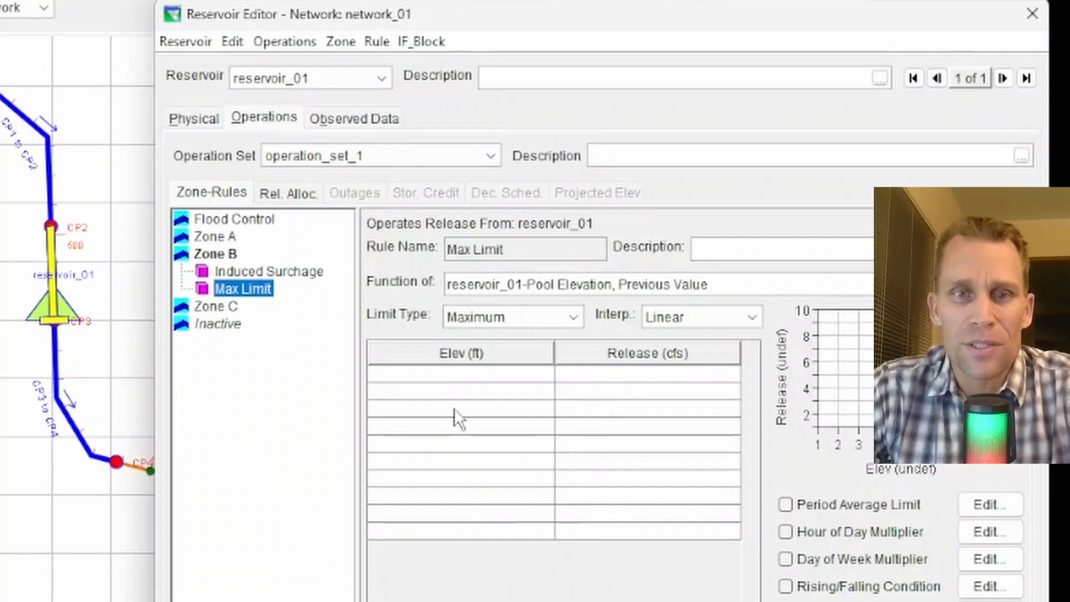
Compare the settings of Zone B's Induced Surchage and Max Limit rules
click(232, 275)
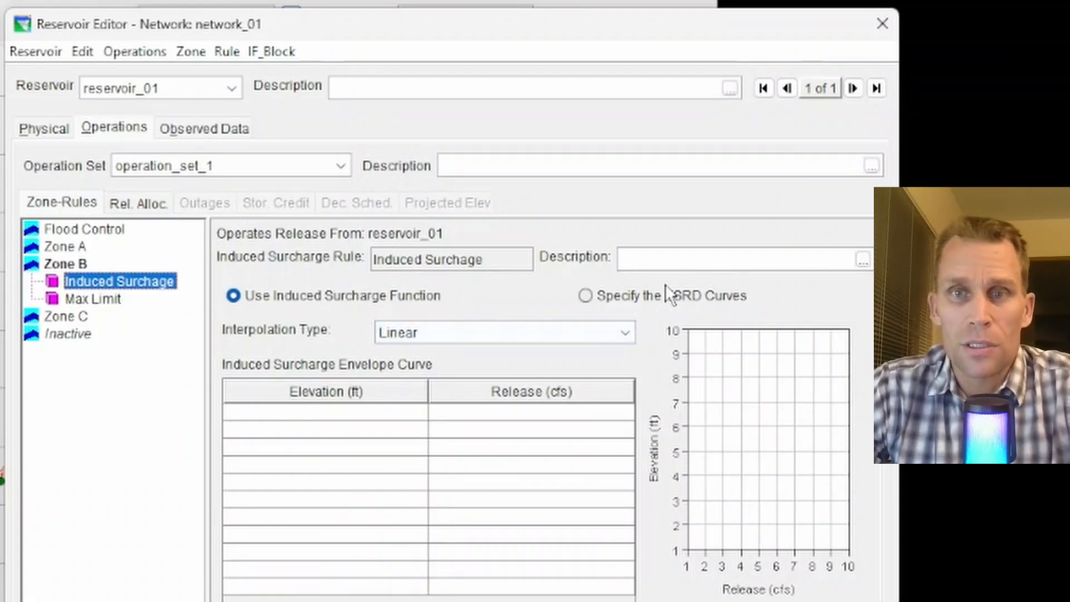
click(233, 300)
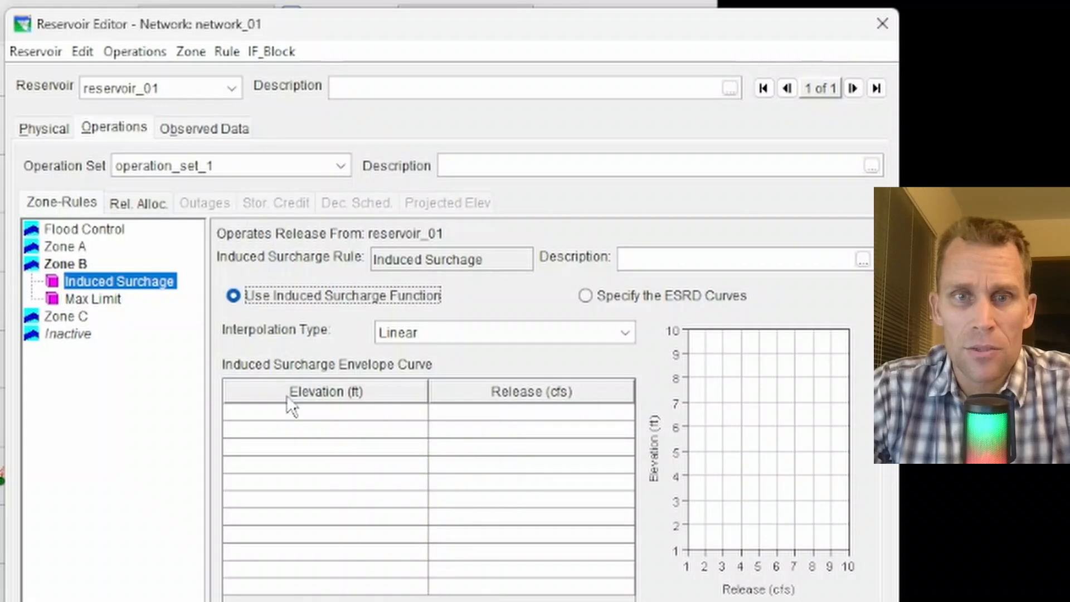
click(97, 300)
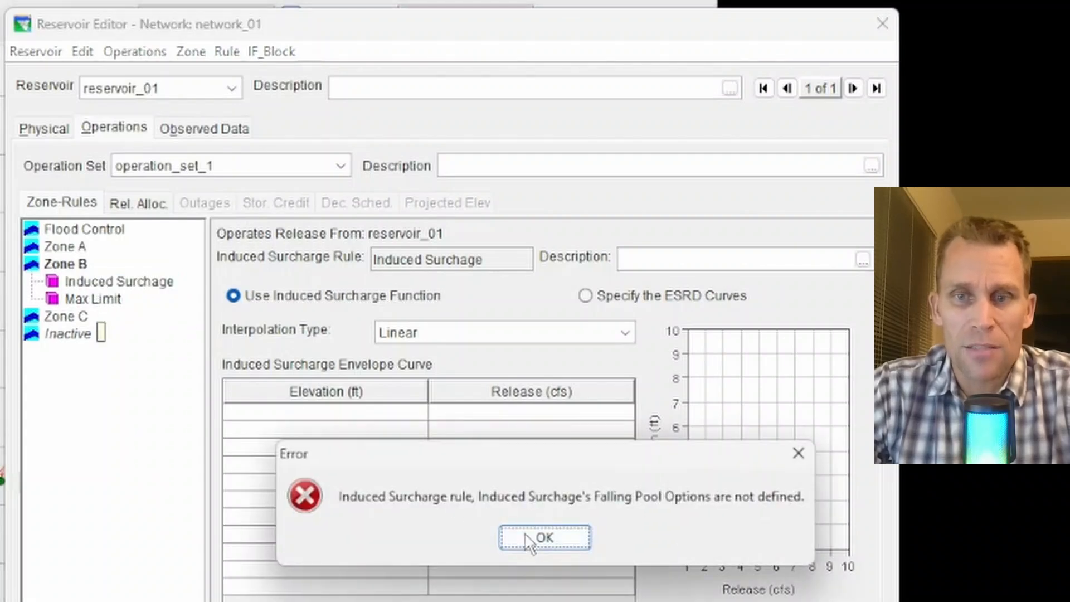
click(544, 538)
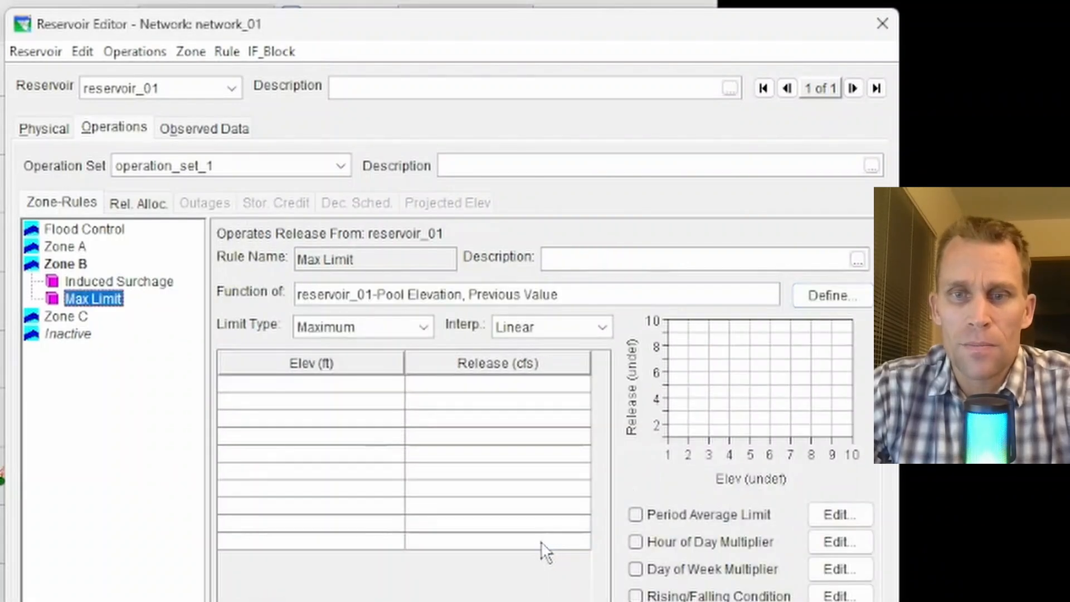
click(89, 282)
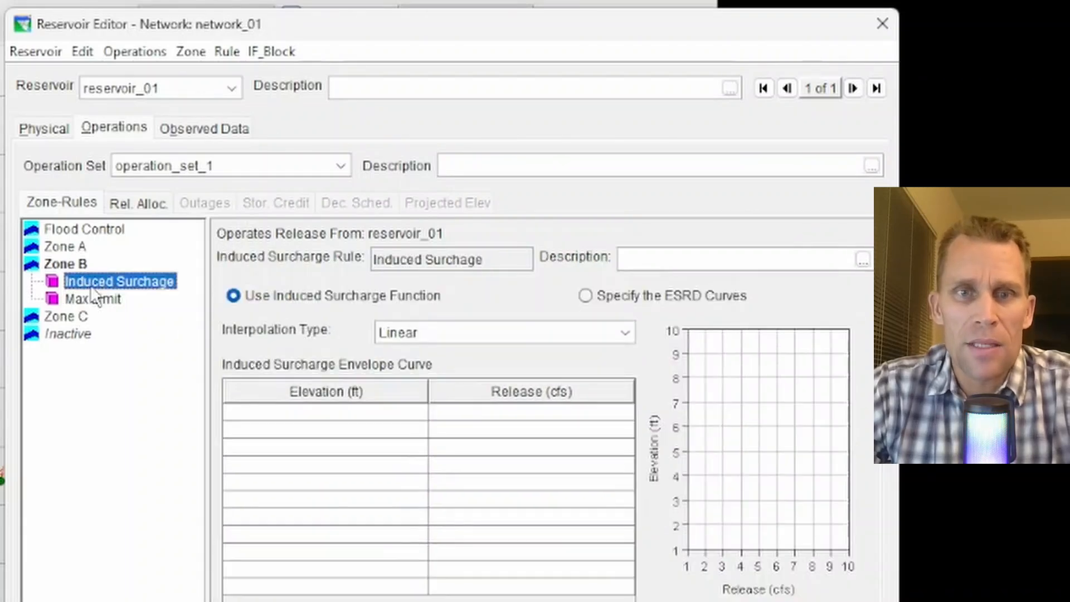
click(90, 296)
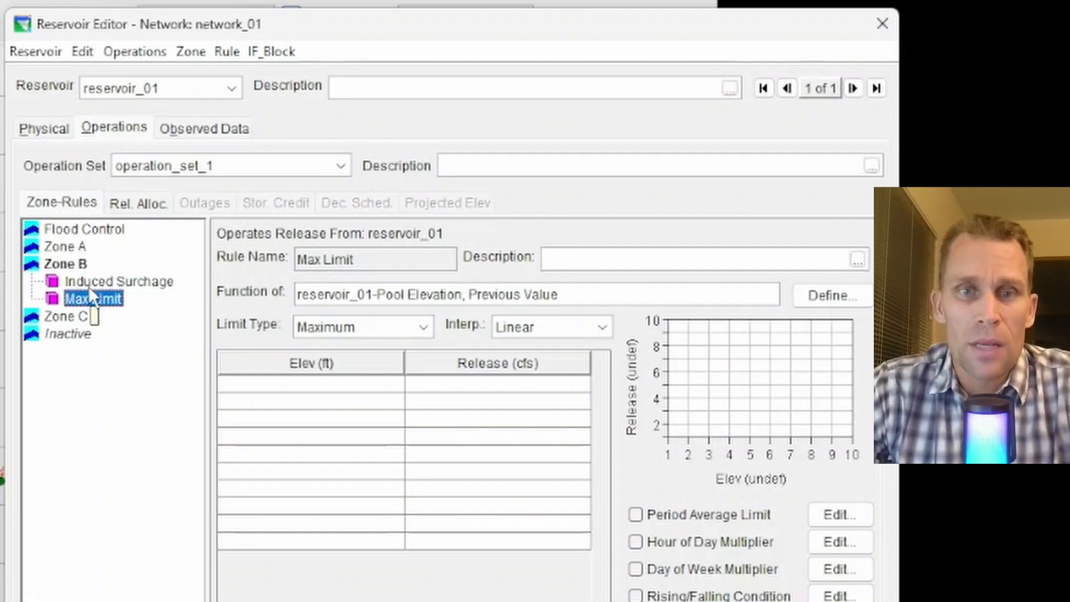
Add Zone B's Induced Surchage rule and Max Limit rule to all zones of operation_set_1
click(90, 283)
right_click(91, 283)
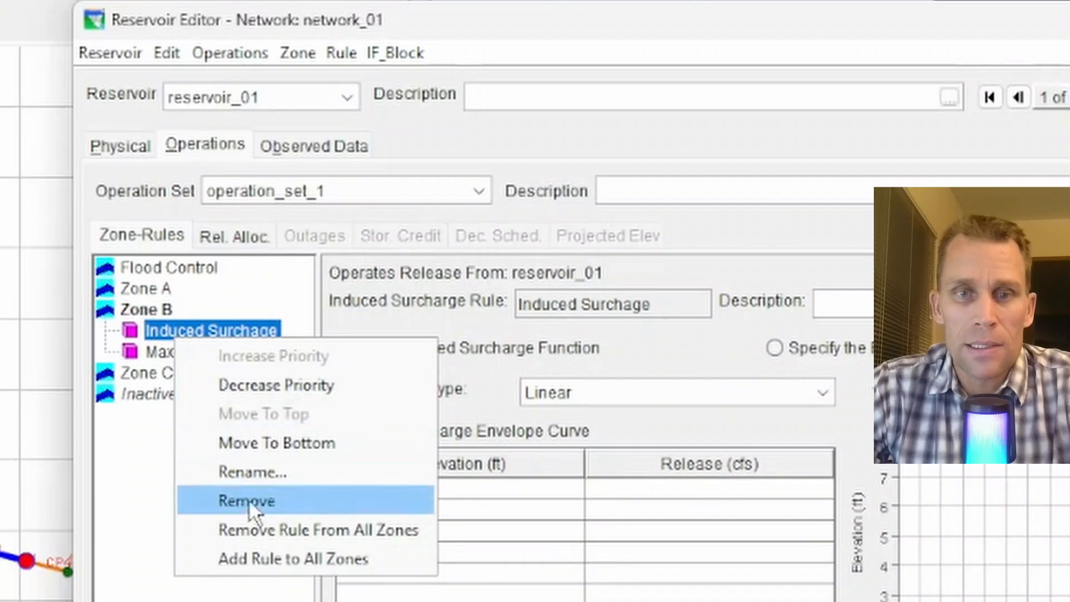
click(323, 559)
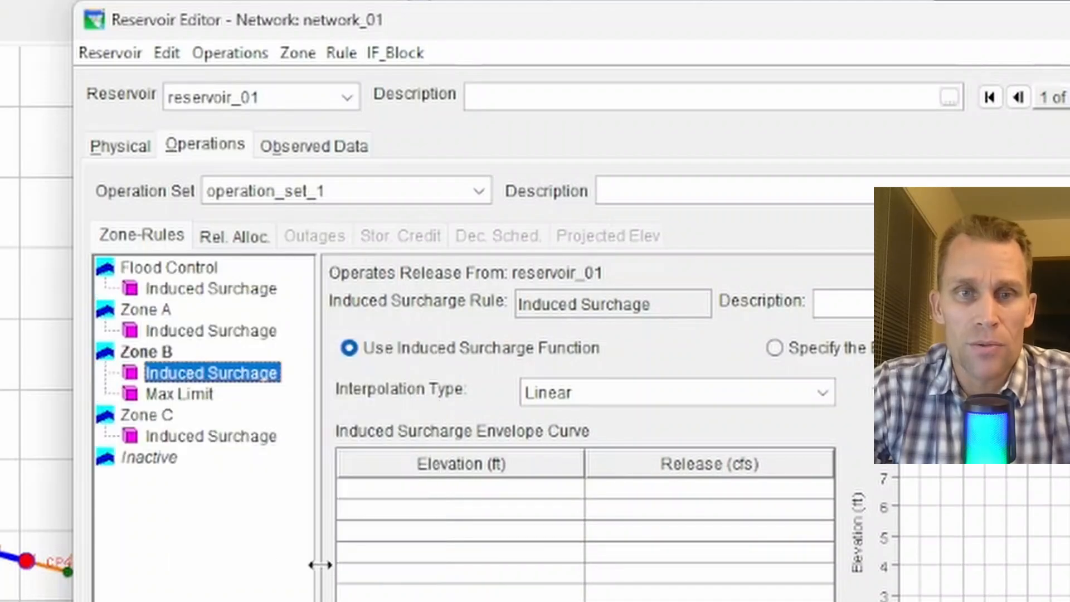
click(187, 398)
right_click(189, 400)
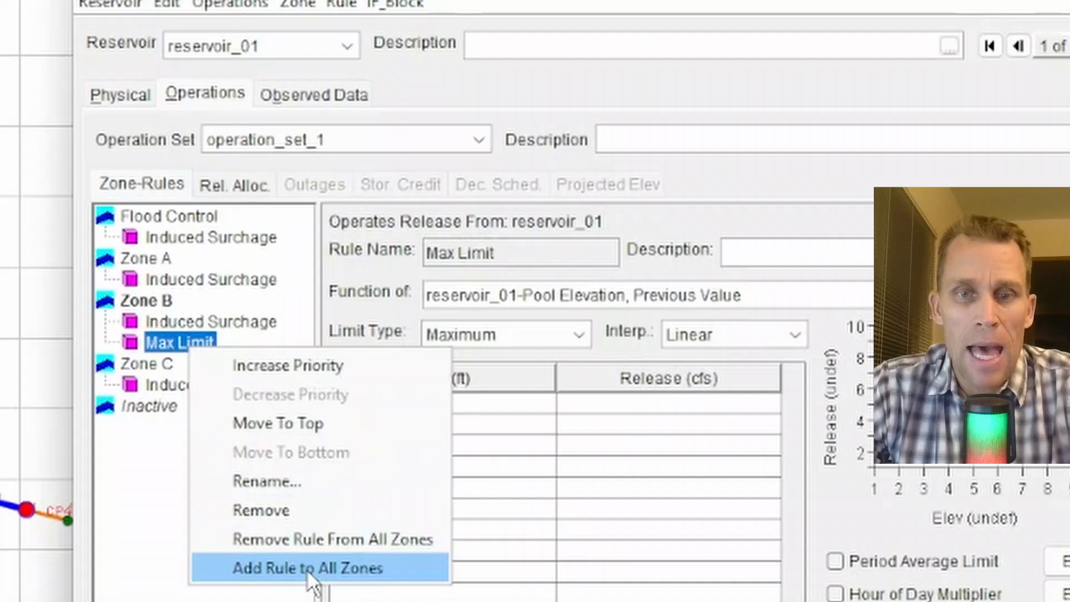
click(307, 569)
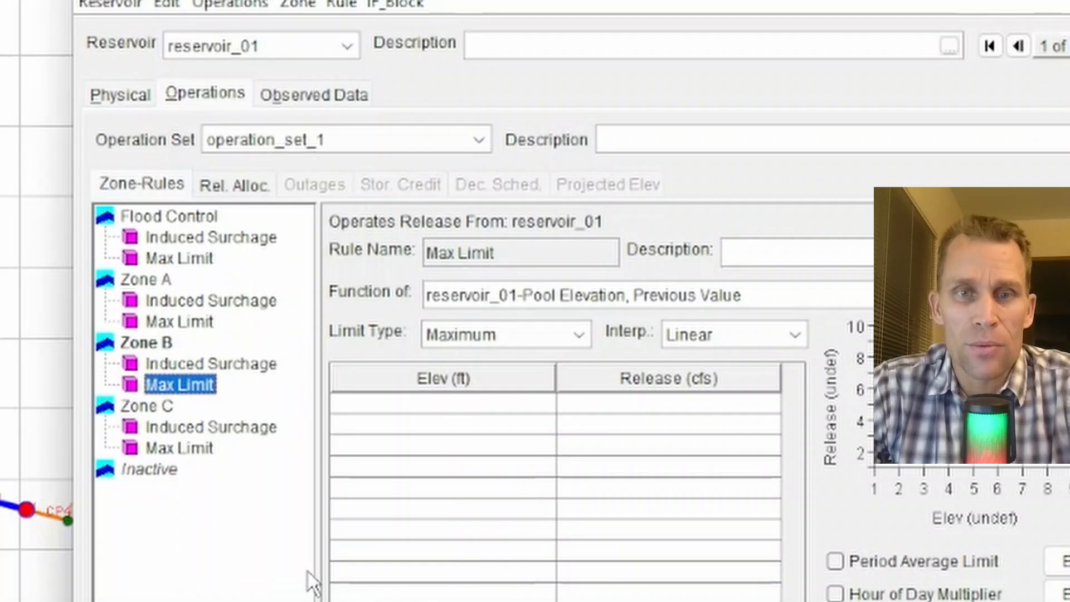
Enter Zone B's induced surcharge envelope curve (ft/cfs): 1450/0, 1460/1000, 1470/2500, 1480/4500, 1490/7500, 1500/11000
click(181, 363)
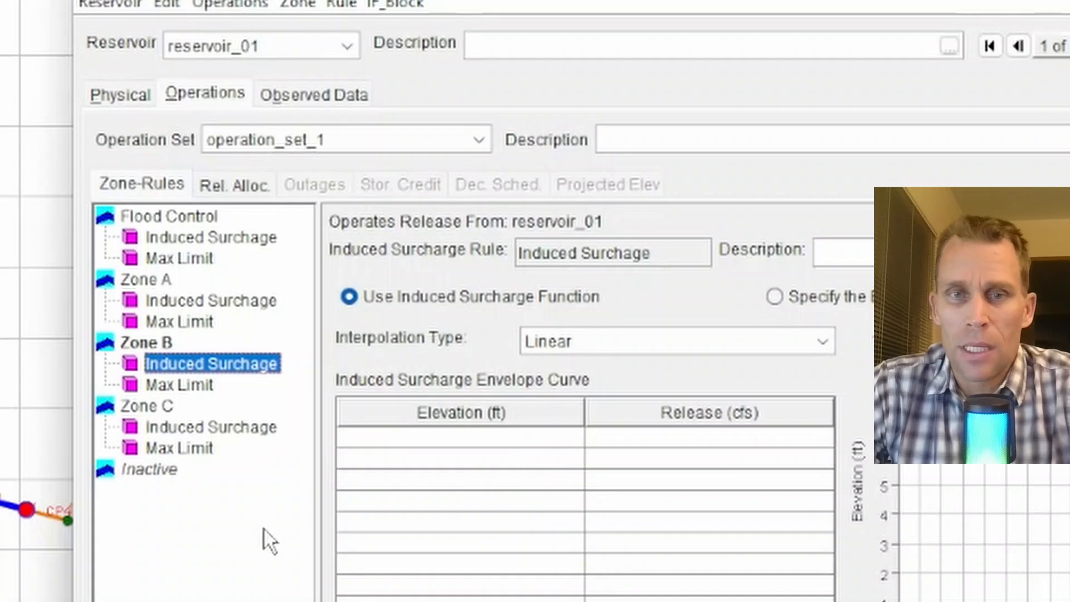
click(179, 385)
click(183, 364)
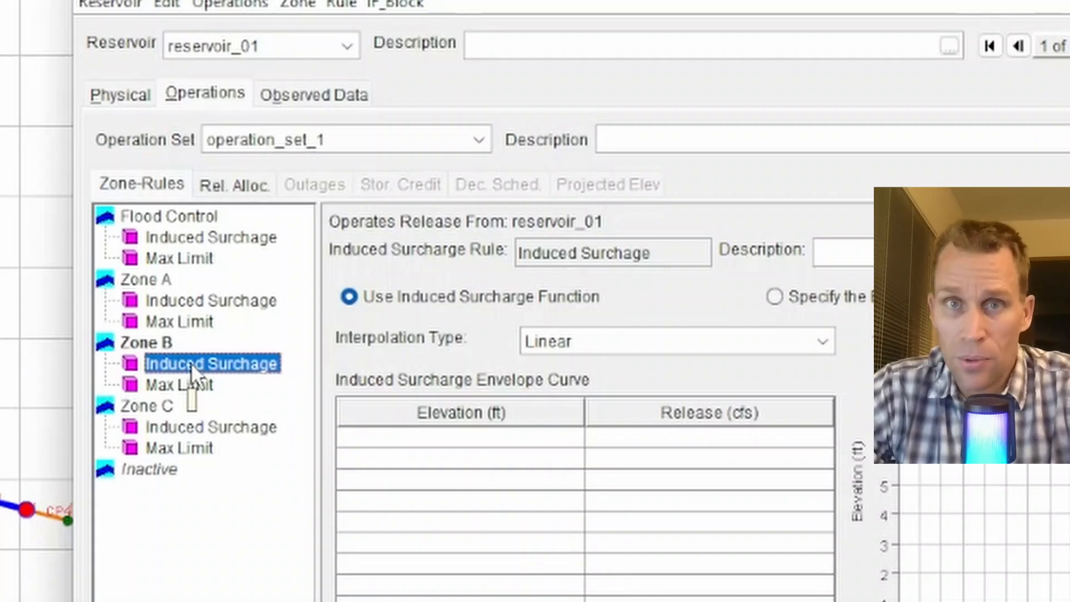
click(500, 435)
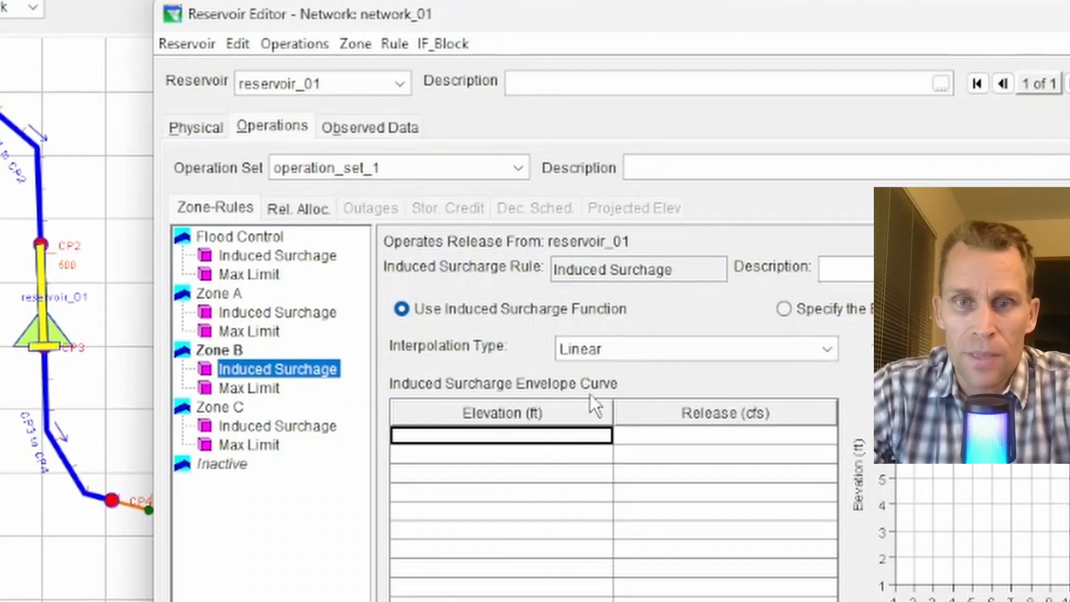
text(1450.0	0.0 1460.0	1000.0 1470.0	2500.0 1480.0	4500.0 1490.0	7500.0 1500.0	11000.0)
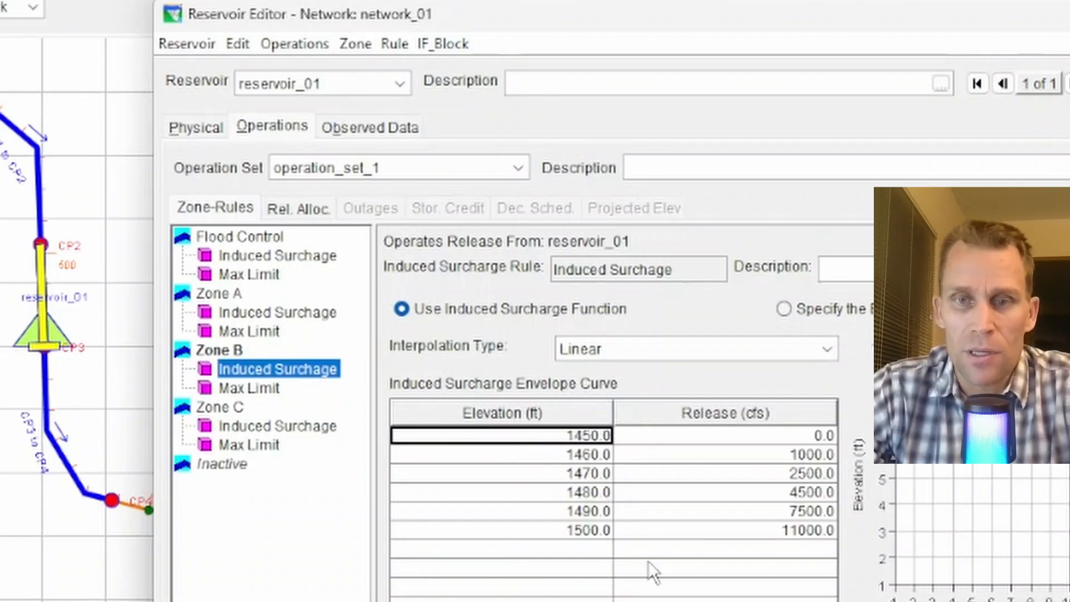
Try Cubic as the envelope curve's interpolation type and return it to Linear
click(697, 350)
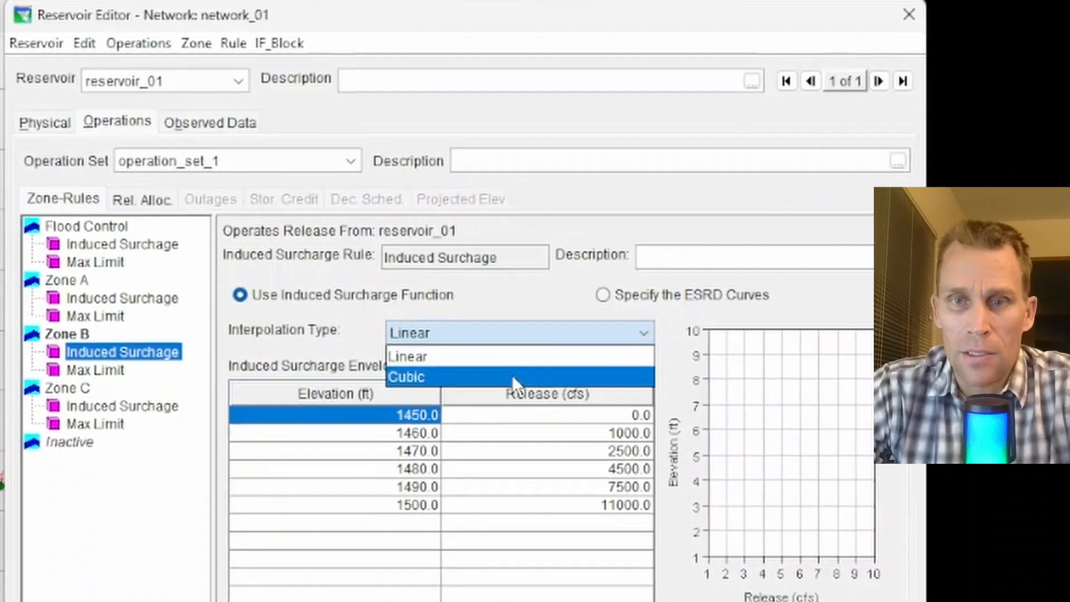
click(689, 395)
click(686, 349)
click(509, 355)
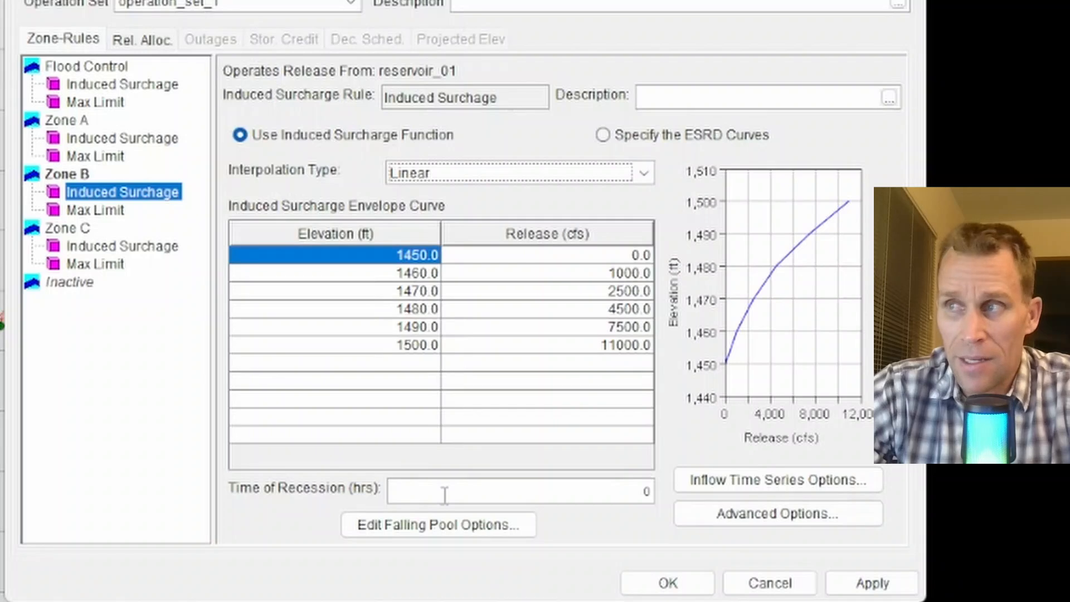
Set the Induced Surchage rule's time of recession to 4 hours and view its surcharge curves against discharge capacity in a separate plot
click(628, 490)
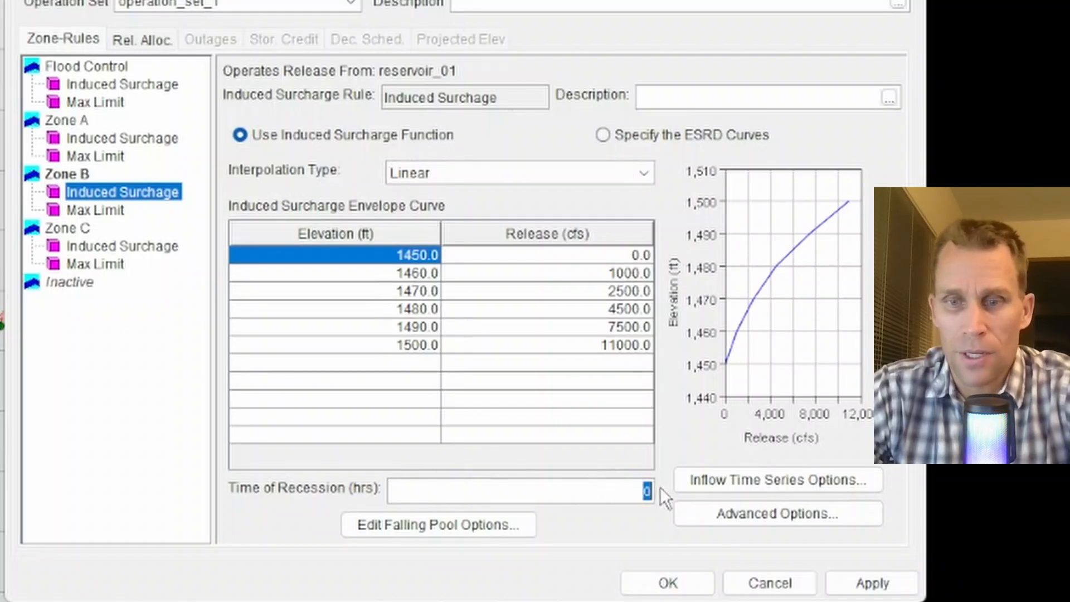
text(4)
key(Tab)
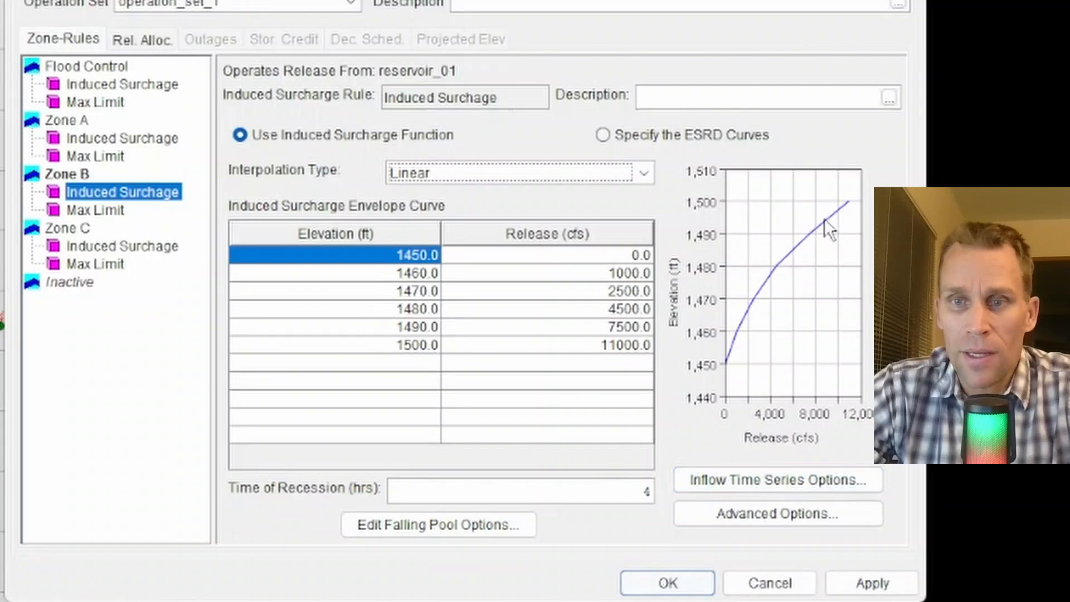
double_click(778, 322)
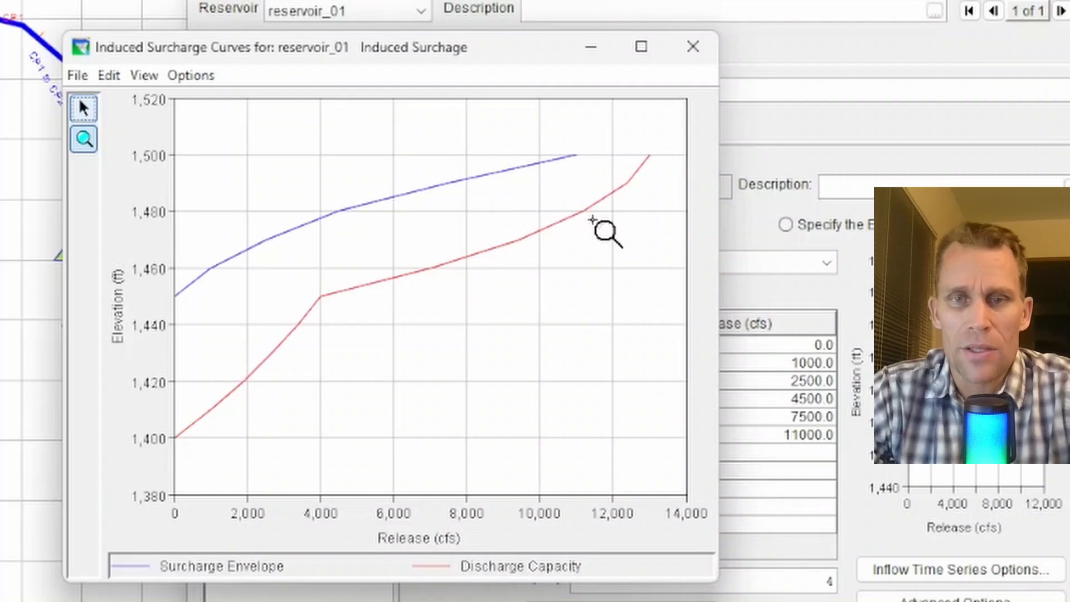
click(693, 48)
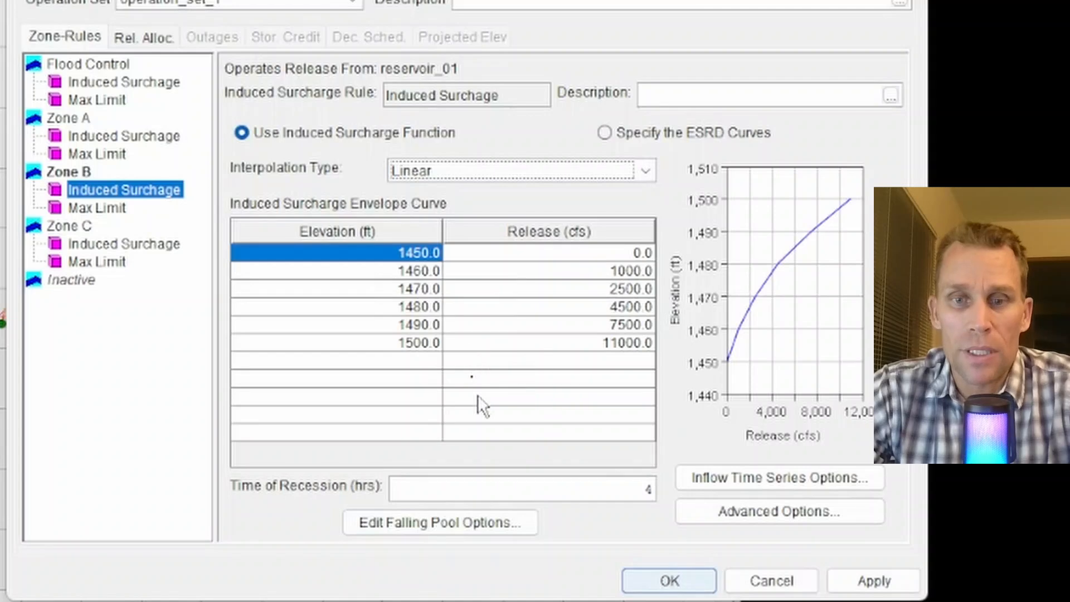
In the falling pool options, set the time for pool decrease to 4 hours and the transition elevation to 1470 ft
click(483, 528)
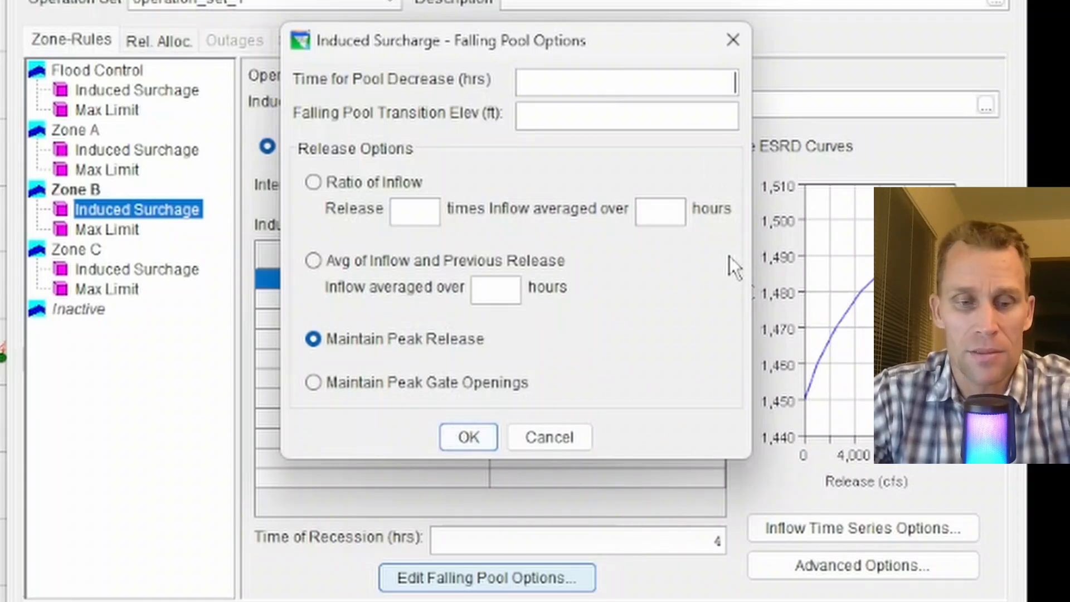
text(4)
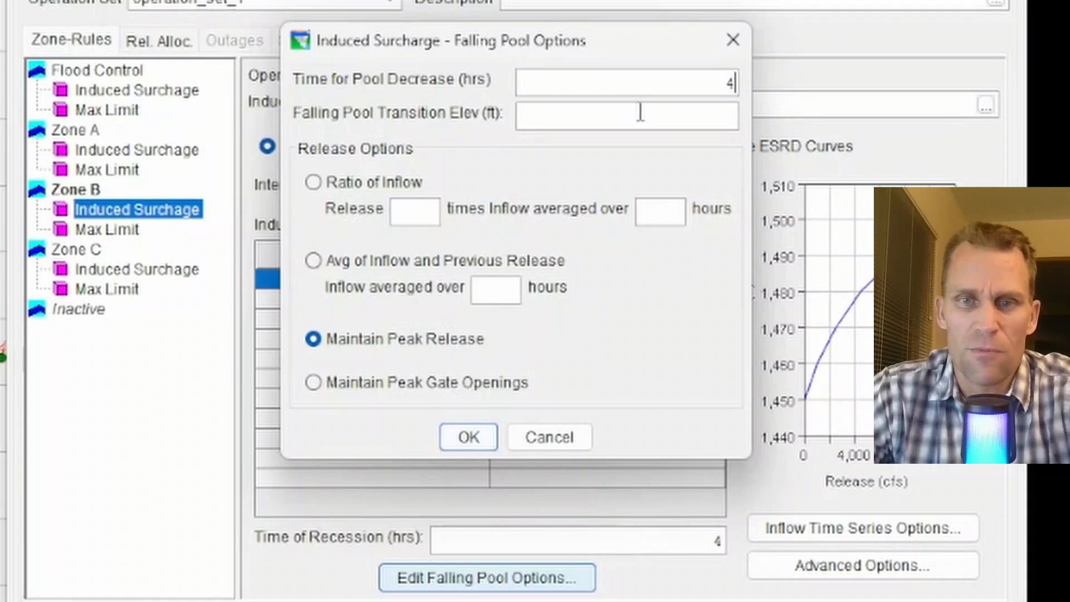
click(691, 120)
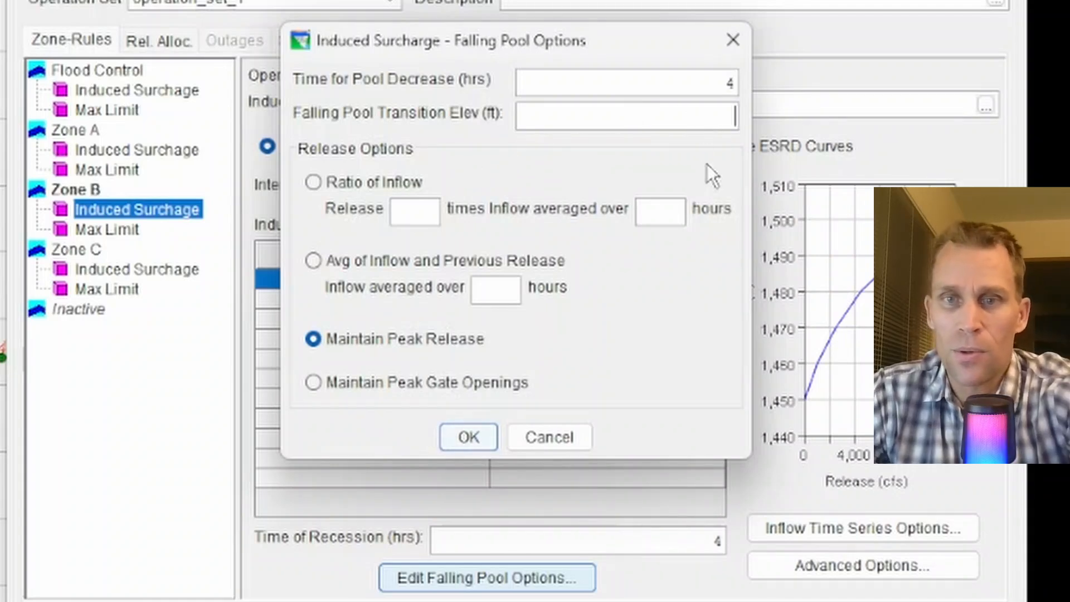
text(1470)
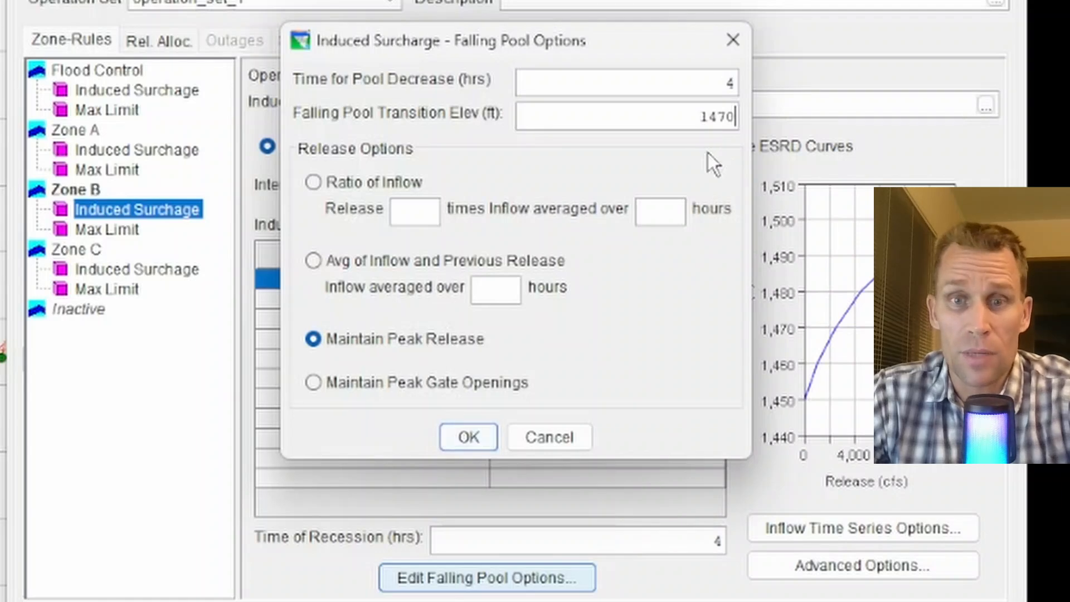
drag(666, 115, 763, 113)
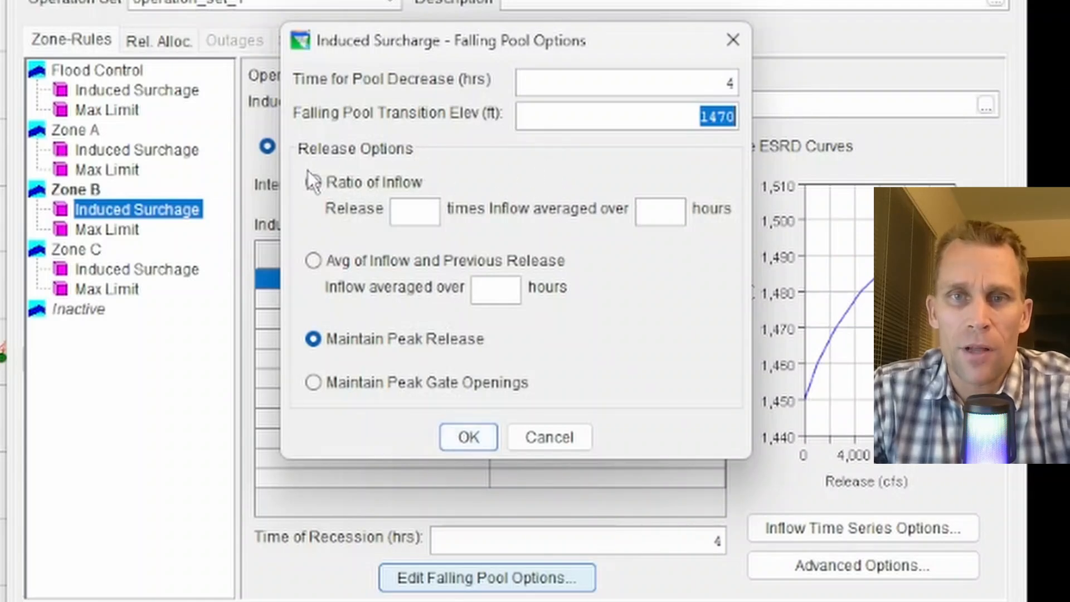
Select the Ratio of Inflow release option with a release of 1.2 times the inflow averaged over 4 hours
click(314, 184)
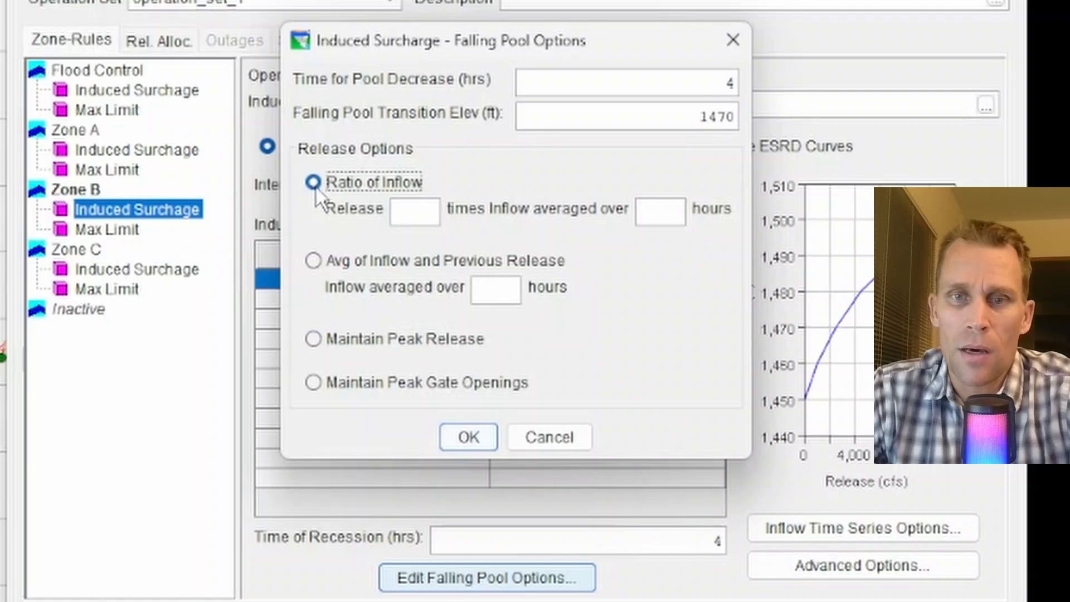
click(414, 213)
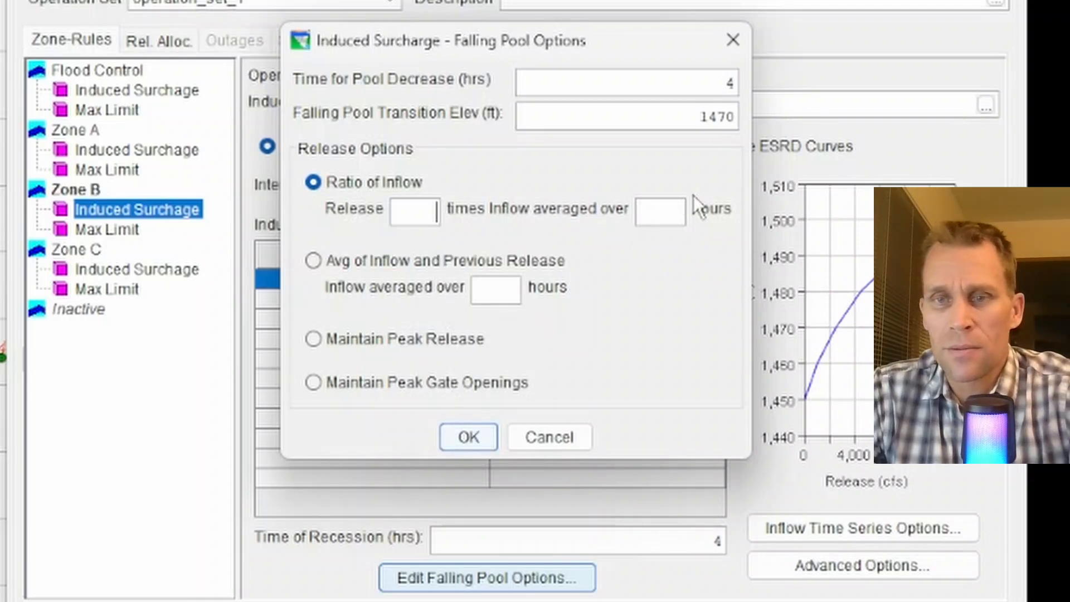
text(1.2)
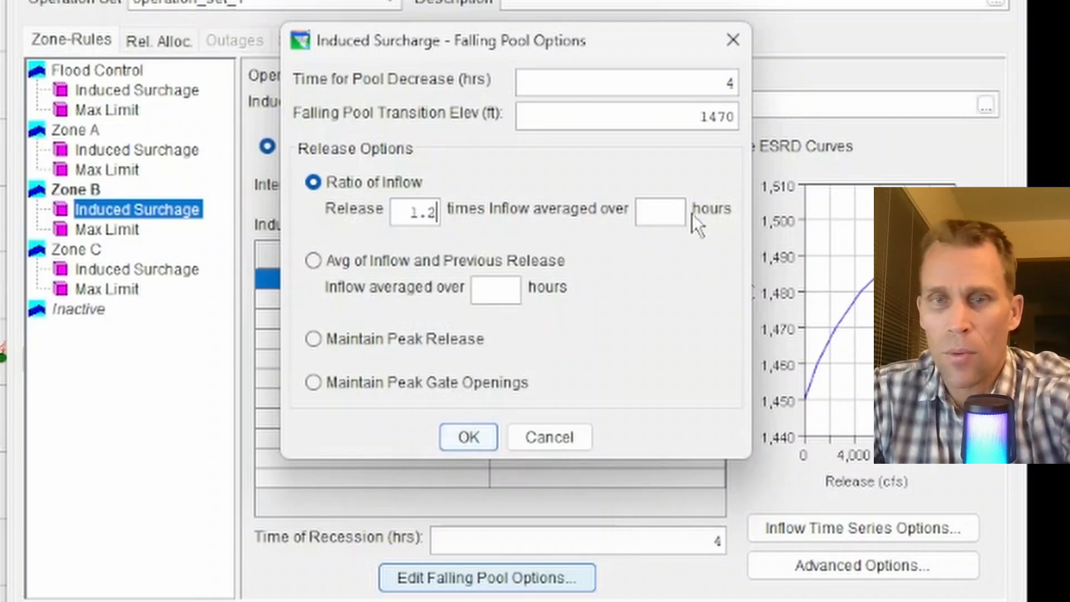
click(685, 213)
text(4)
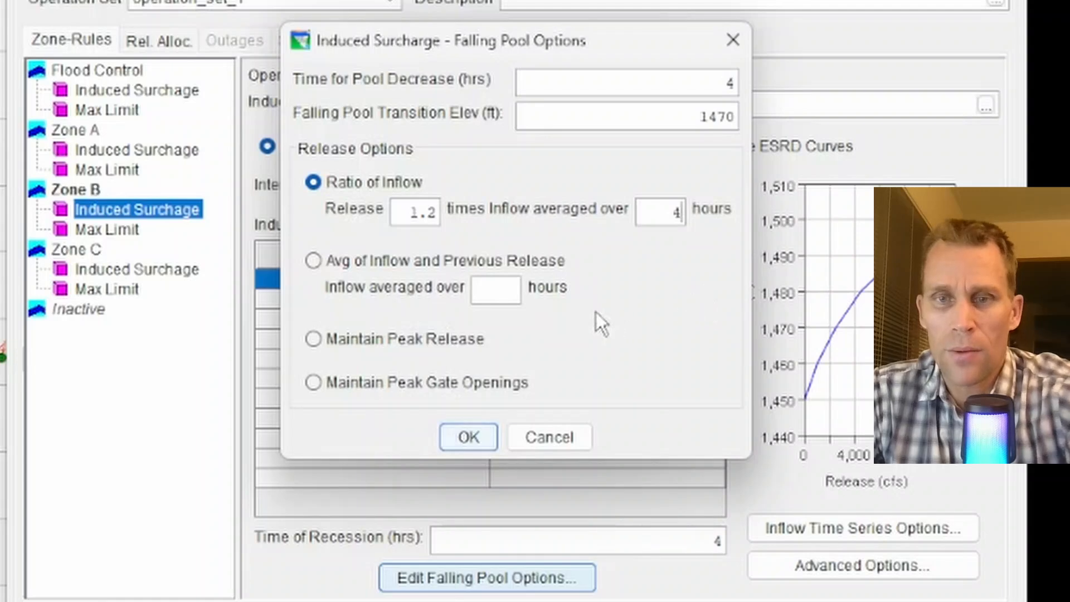
Switch the release option to Avg of Inflow and Previous Release, with inflow averaged over 3 hours
click(316, 260)
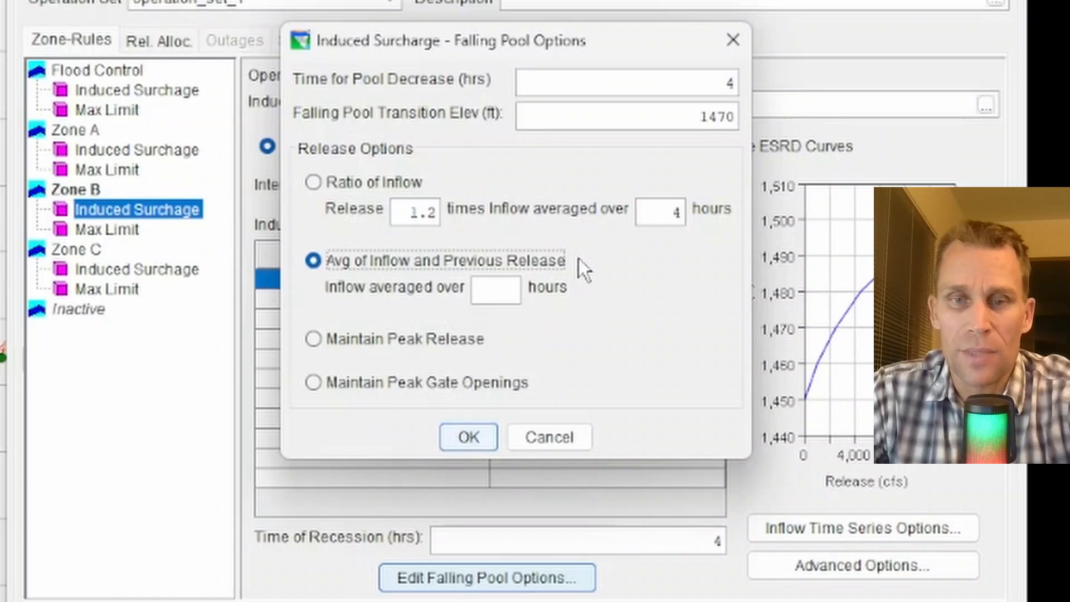
click(510, 291)
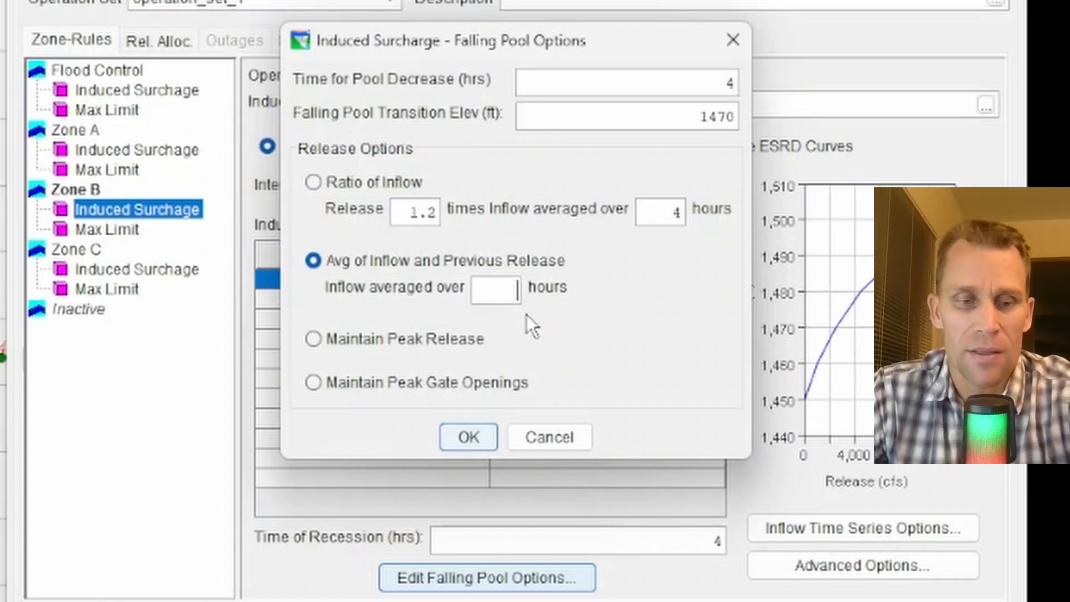
text(3)
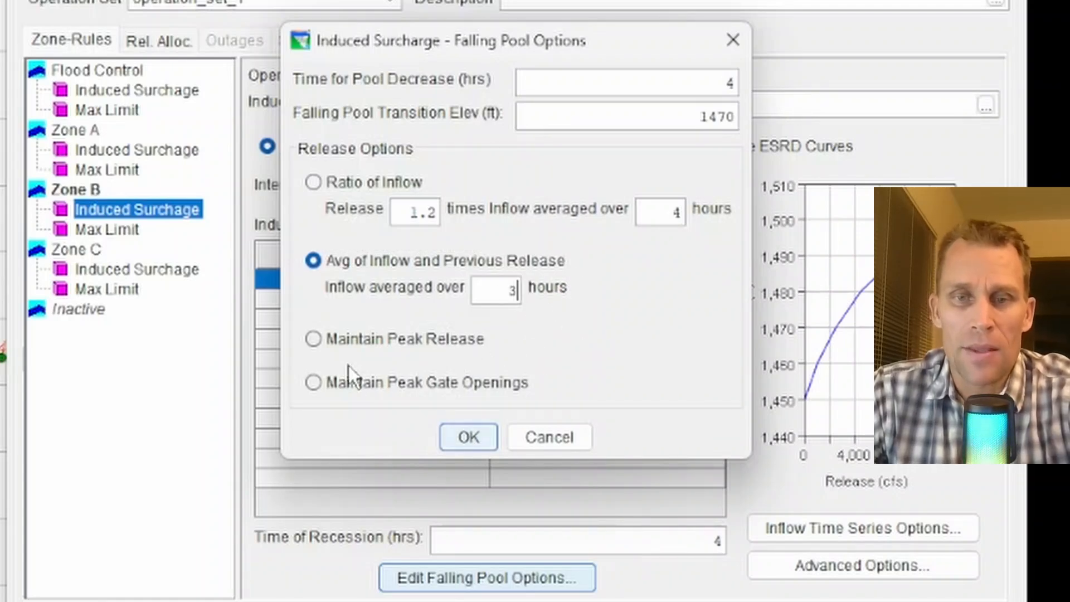
Choose Maintain Peak Gate Openings as the release option and accept the falling pool options
click(314, 341)
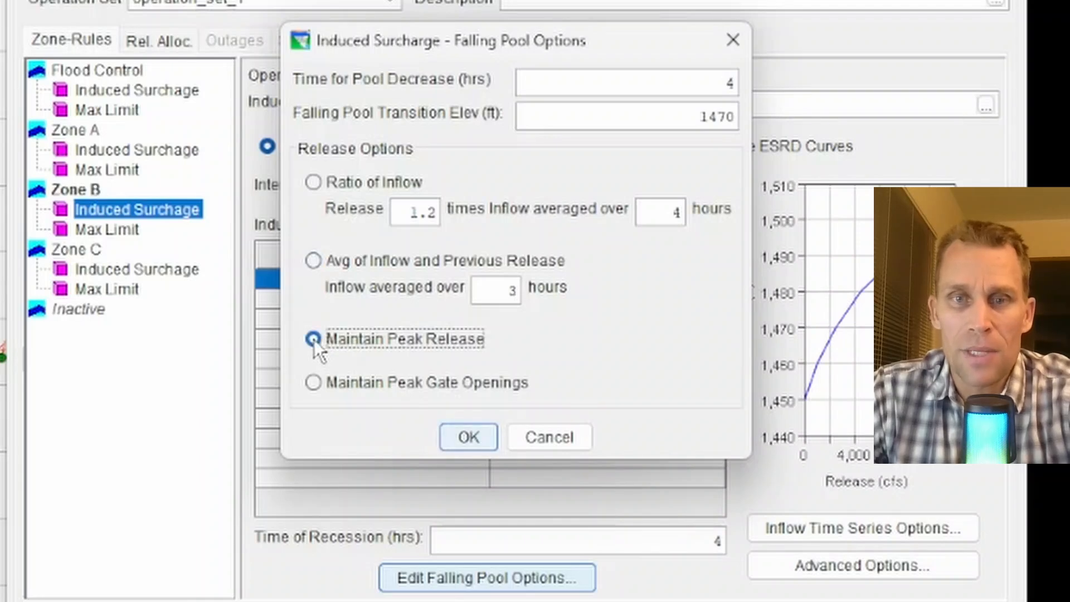
click(316, 387)
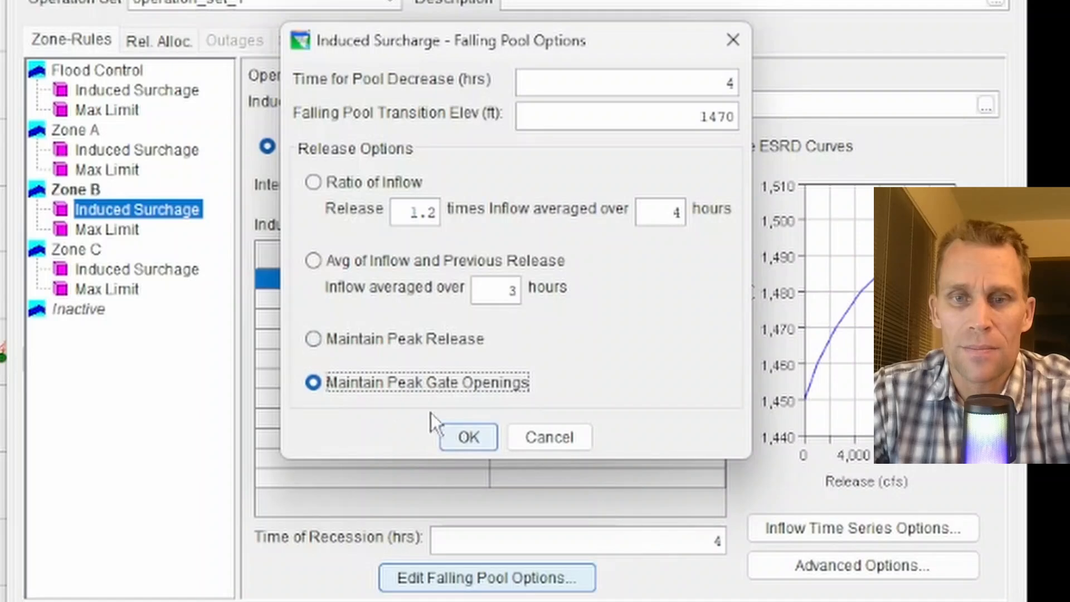
click(464, 433)
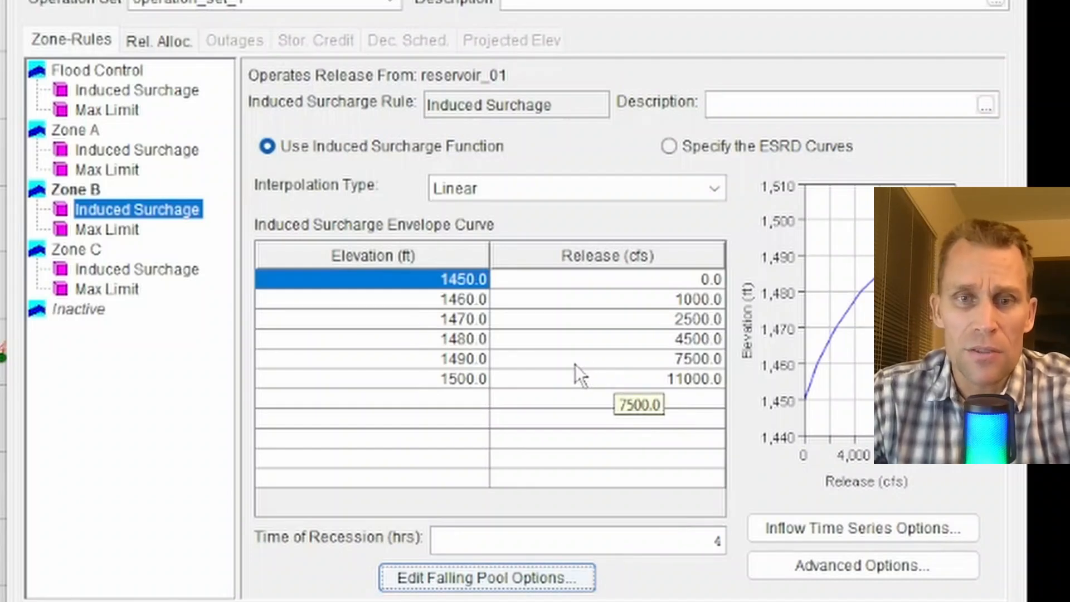
Review Zone A's Induced Surchage and Max Limit rules, including the limit types available for Max Limit
click(162, 151)
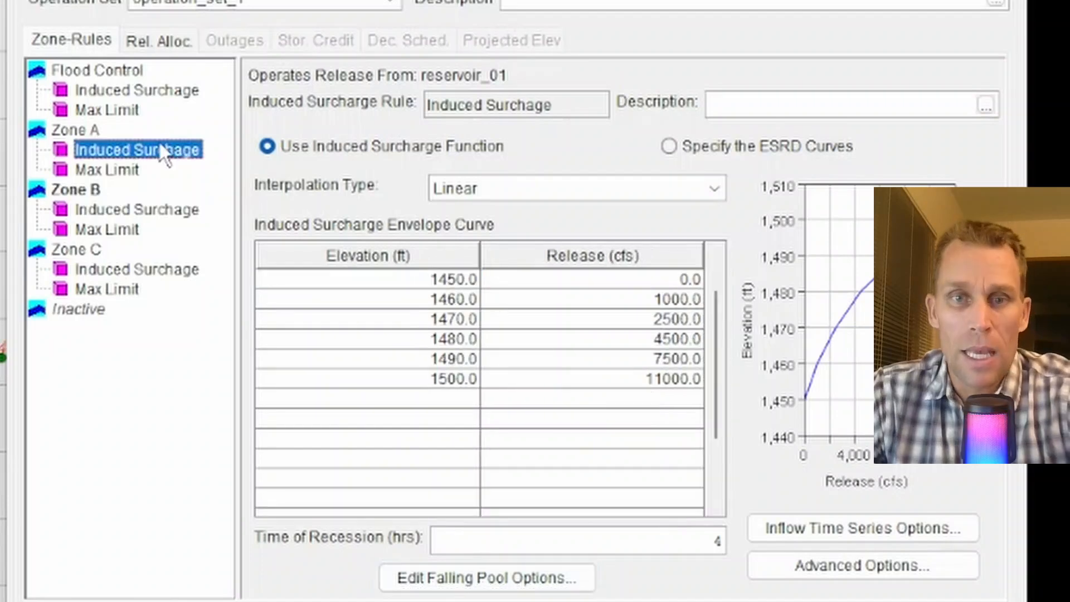
click(122, 171)
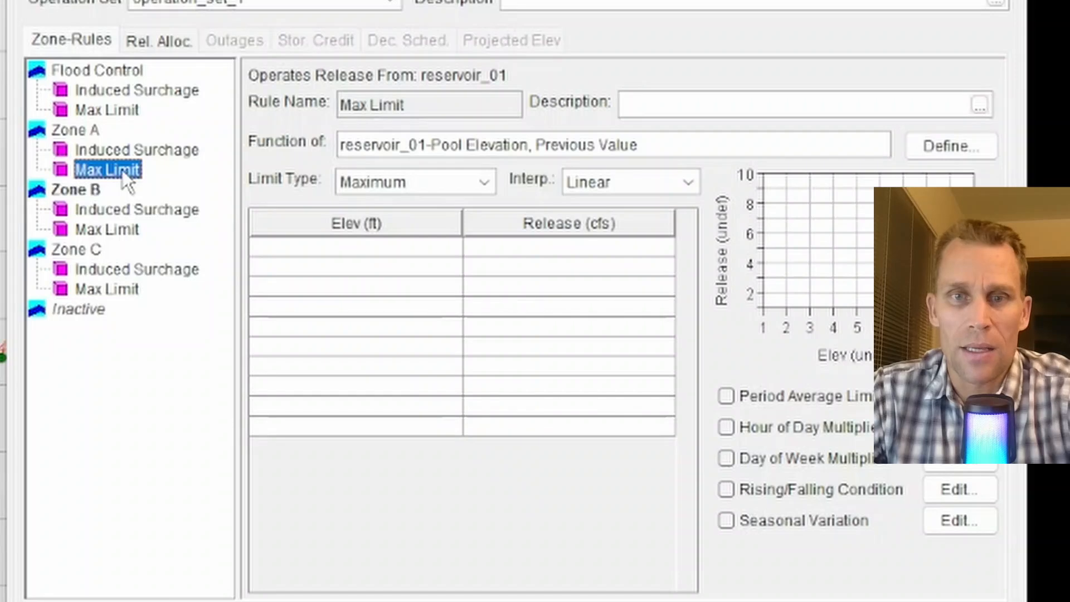
click(348, 183)
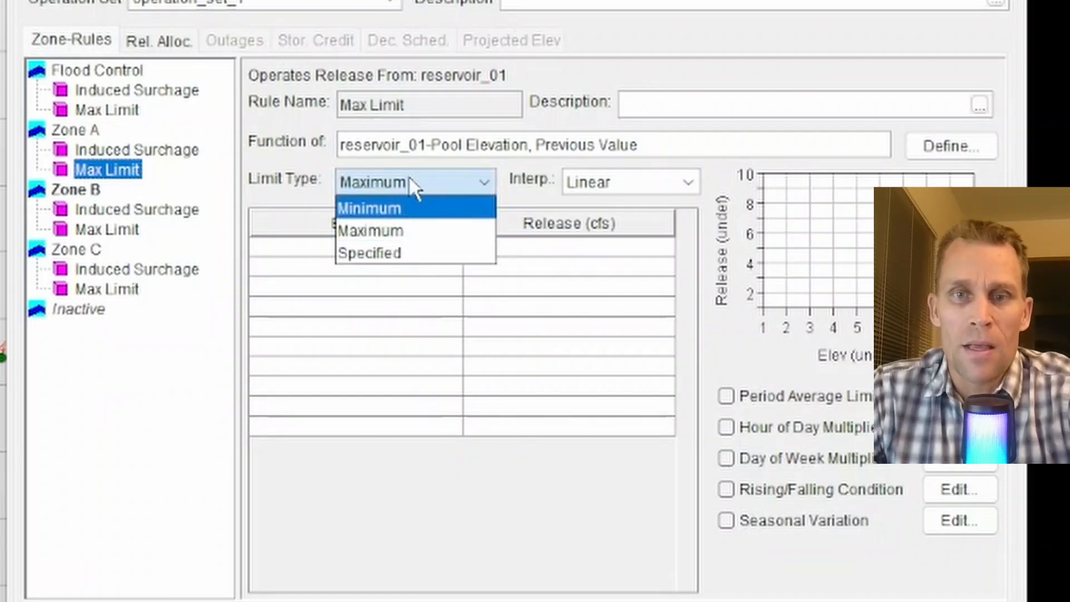
click(487, 181)
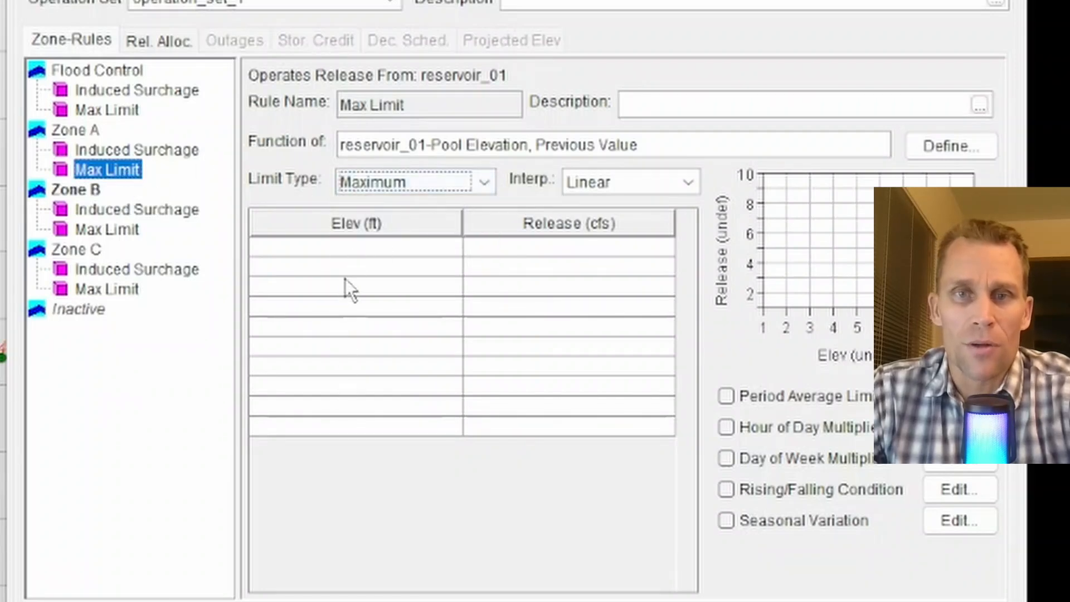